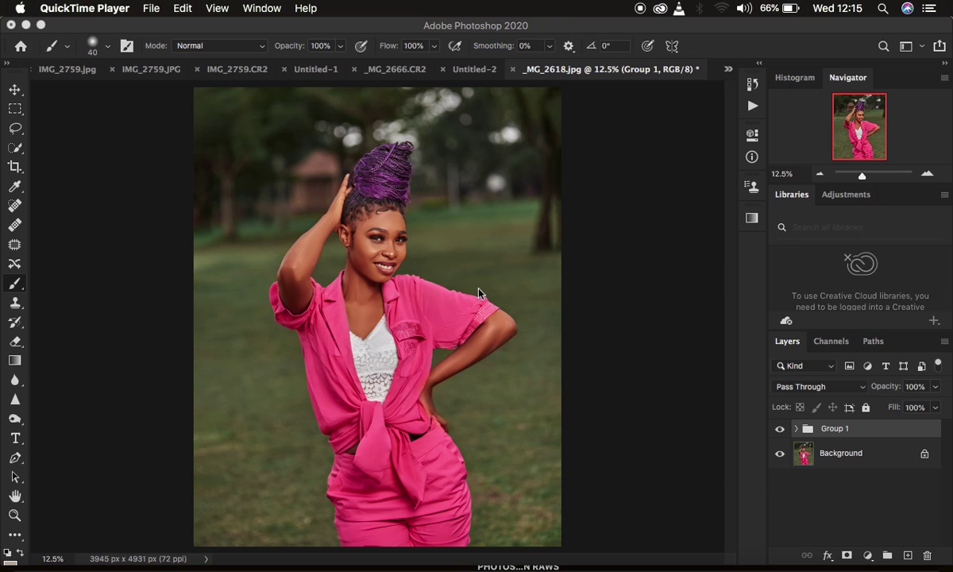
# Compare the portrait with and without Group 1, then delete Group 1.
pyautogui.click(780, 429)
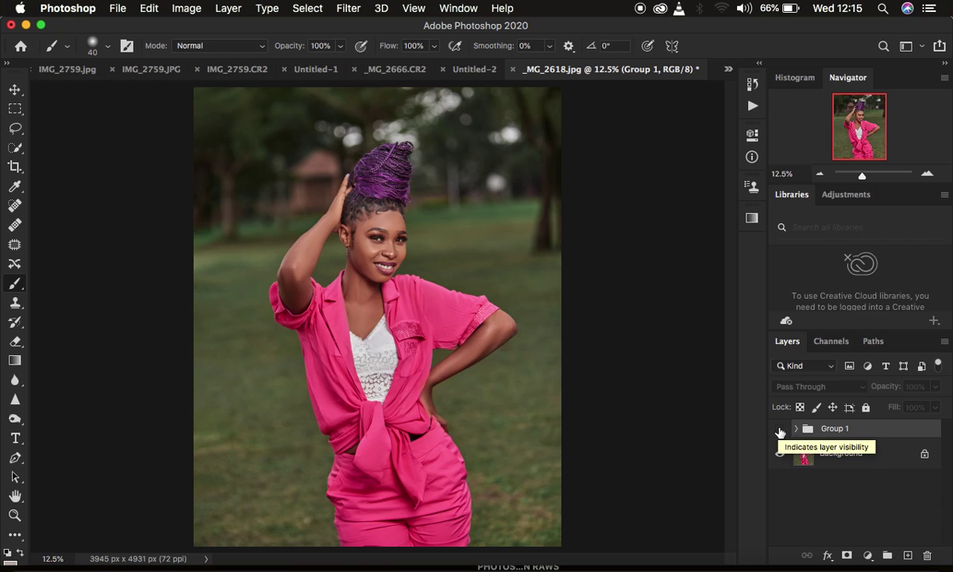
pyautogui.click(779, 430)
pyautogui.click(780, 429)
pyautogui.click(779, 430)
pyautogui.click(779, 430)
pyautogui.click(779, 430)
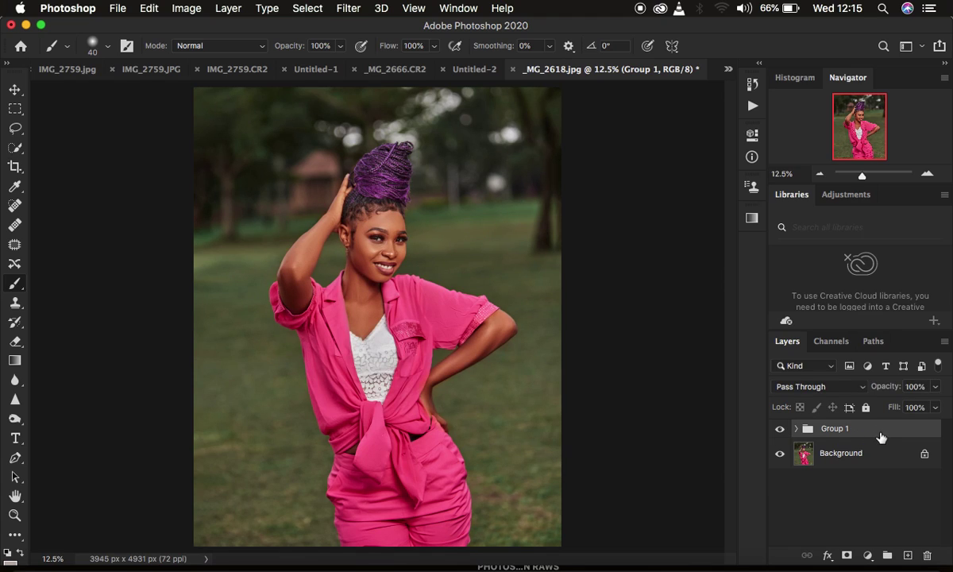
pyautogui.press('Delete')
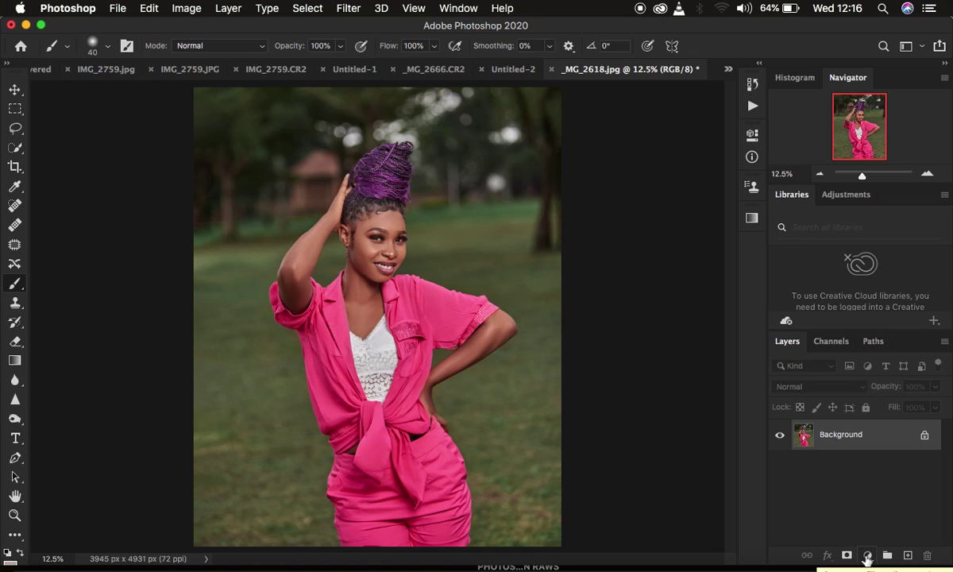
# Add the Legacy Gradients set to the Gradients panel presets and collapse the panel.
pyautogui.click(457, 10)
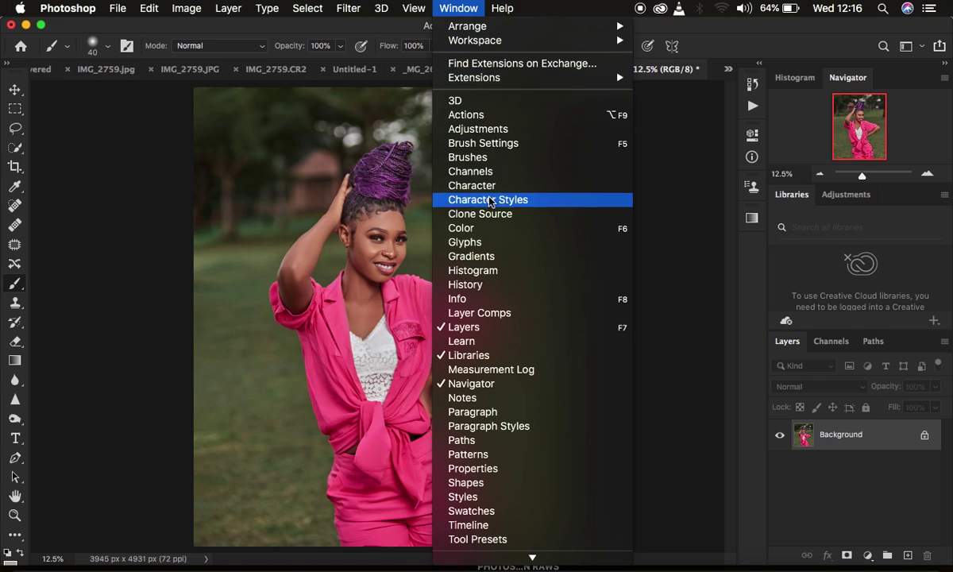
pyautogui.click(497, 258)
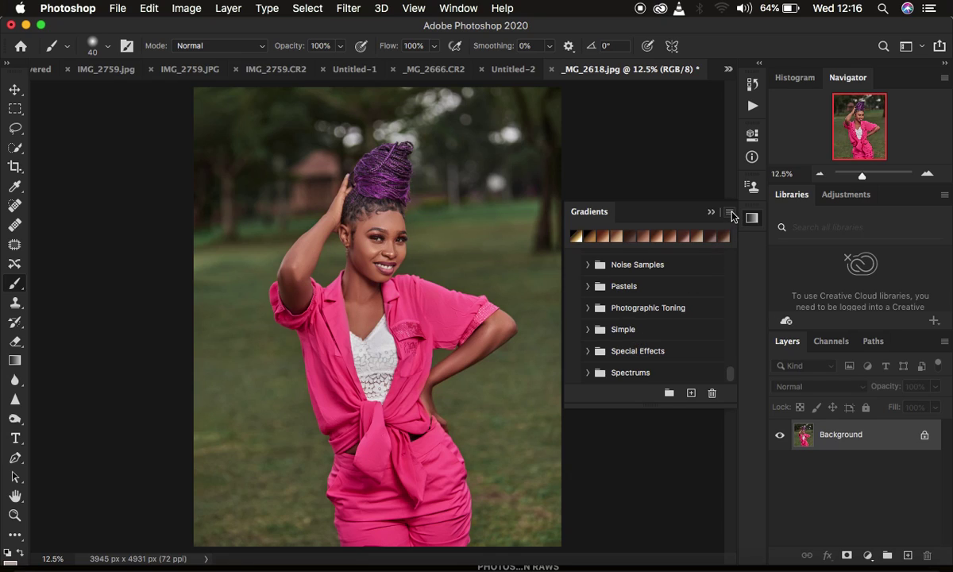
pyautogui.click(730, 212)
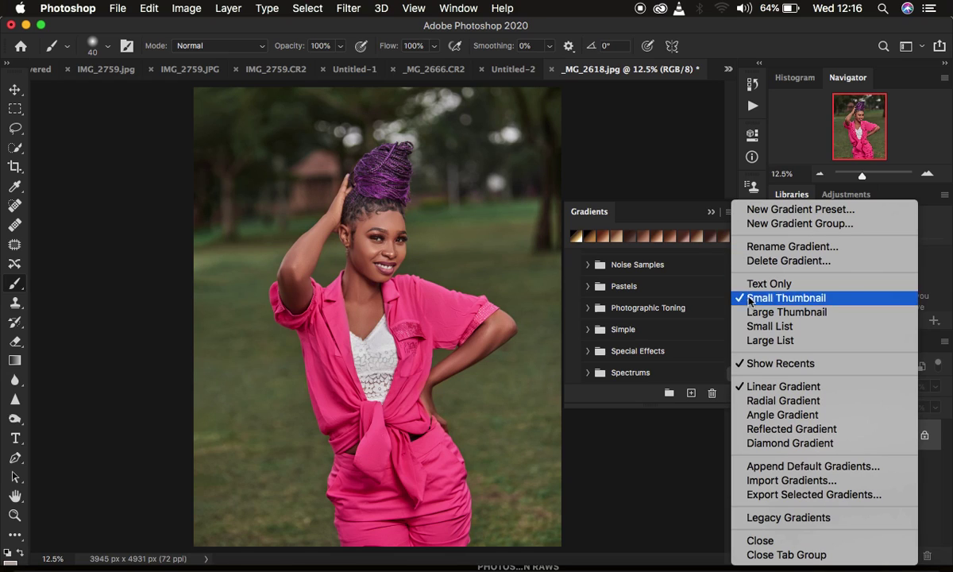
pyautogui.click(782, 518)
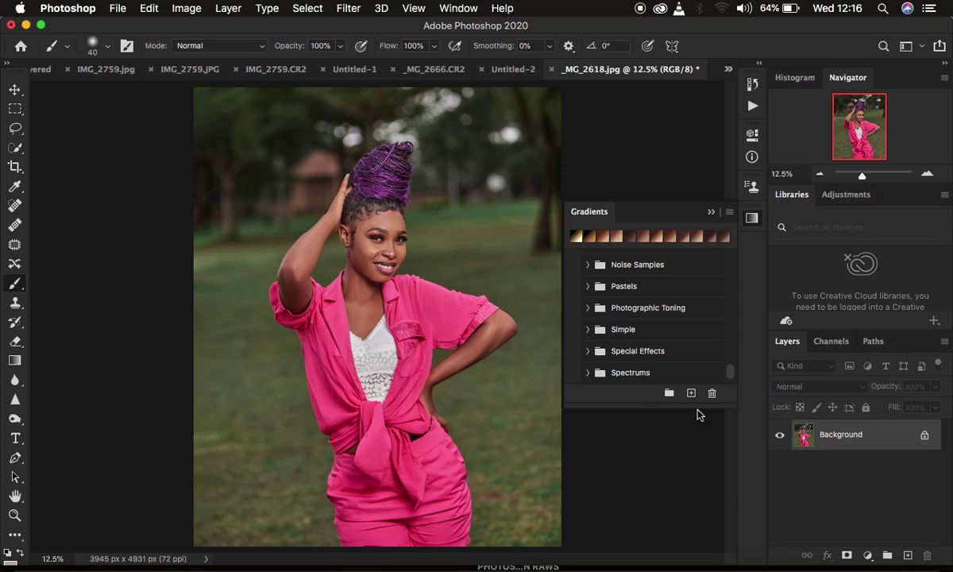
pyautogui.scroll(-1, 662, 353)
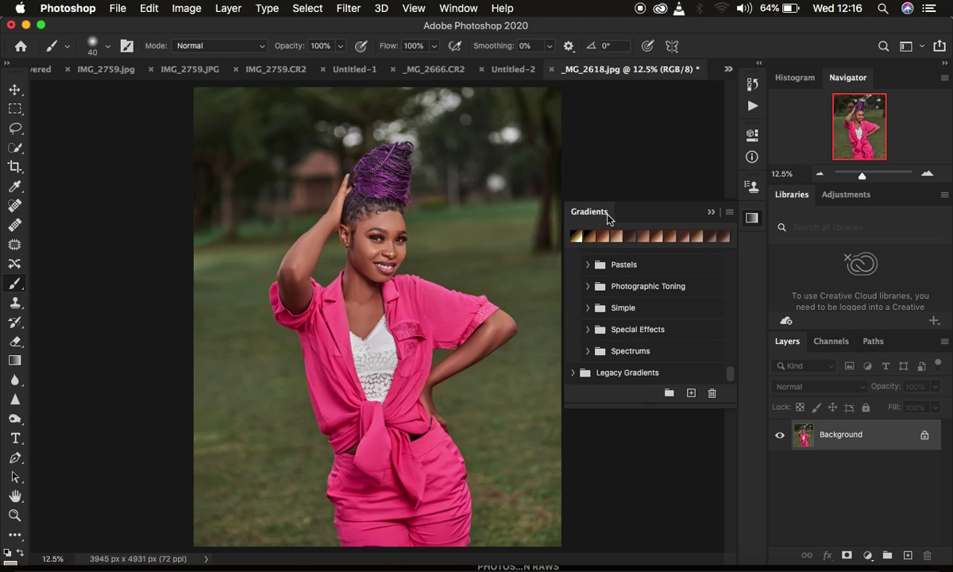
pyautogui.click(710, 213)
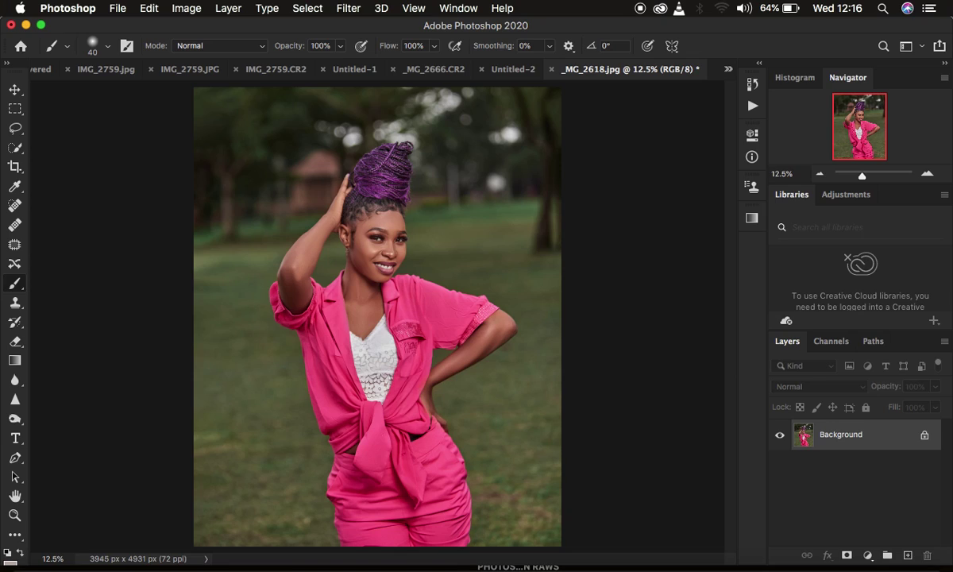
# Add a Gradient Map 1 layer, hide it, and target its adjustment rather than its mask.
pyautogui.click(866, 555)
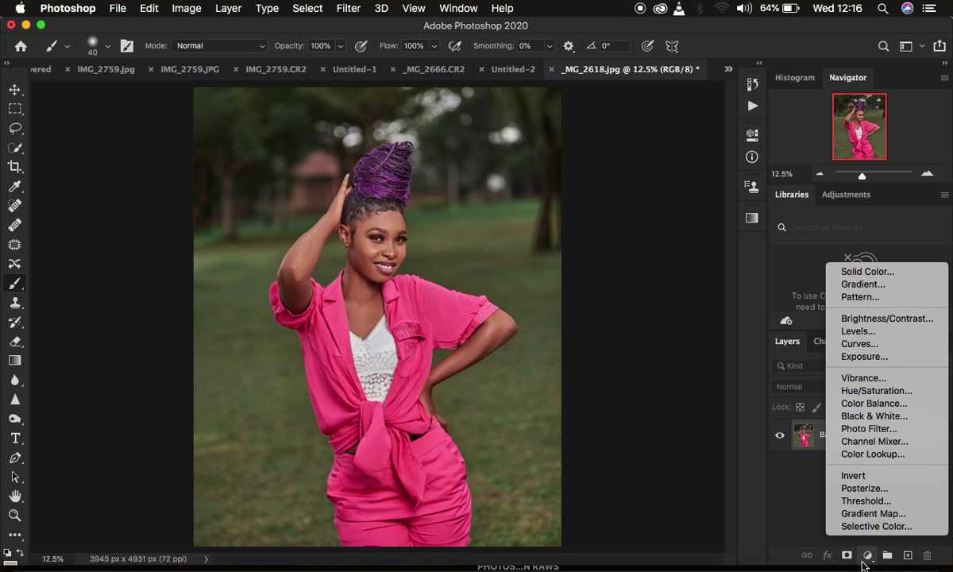
pyautogui.click(869, 557)
pyautogui.click(869, 558)
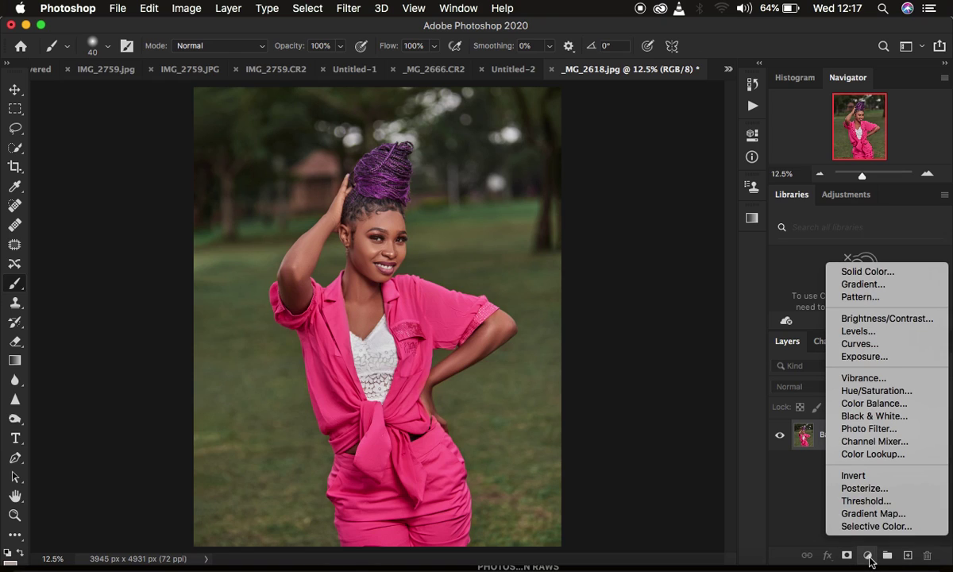
pyautogui.click(866, 516)
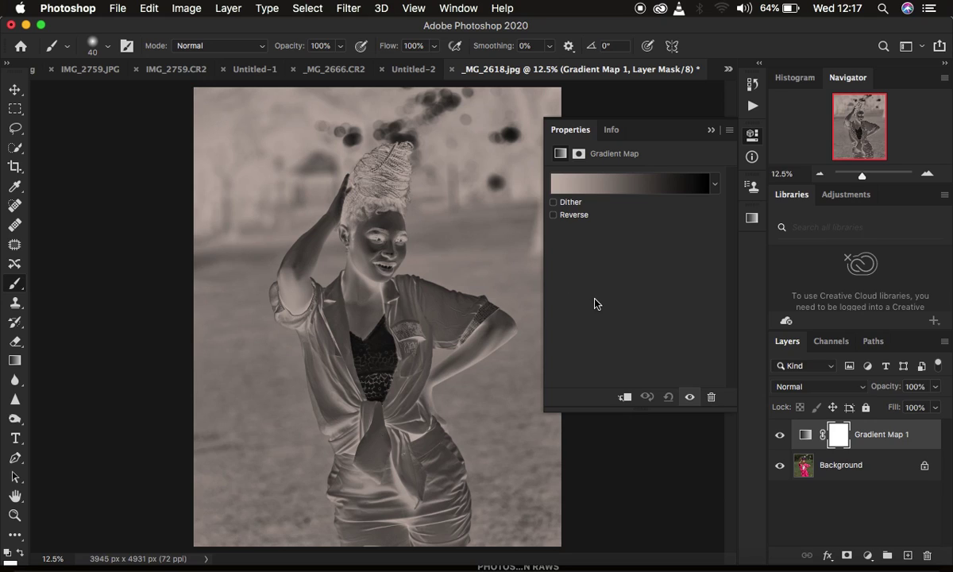
pyautogui.click(781, 436)
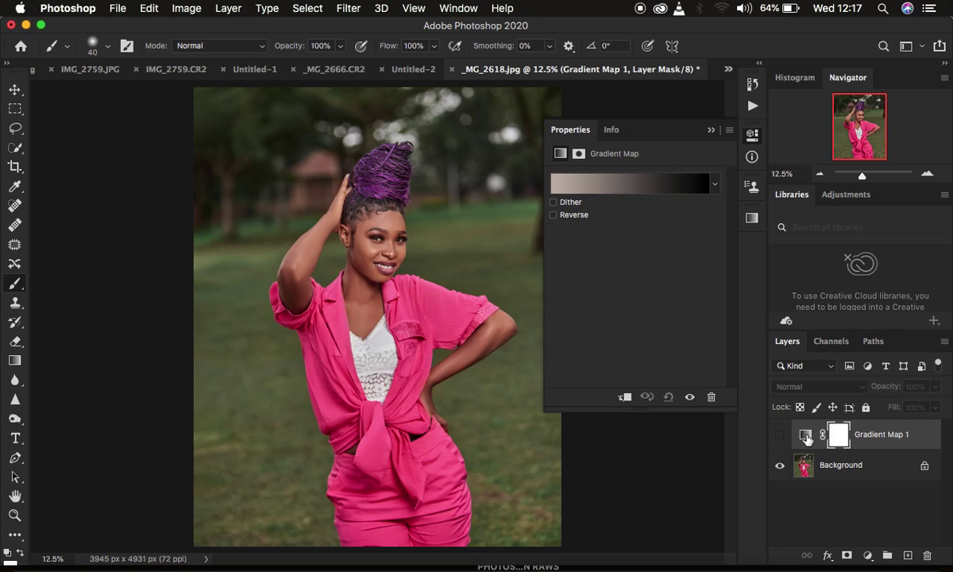
pyautogui.click(806, 435)
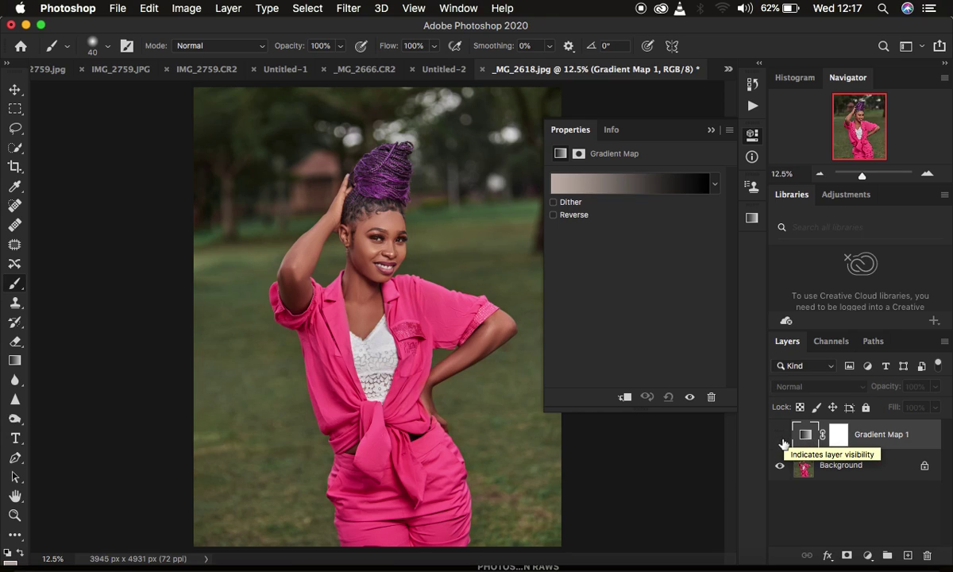
# Set the gradient's left stop to 6c3426, eyedropped from chin skin at 5 by 5 Average.
pyautogui.click(624, 187)
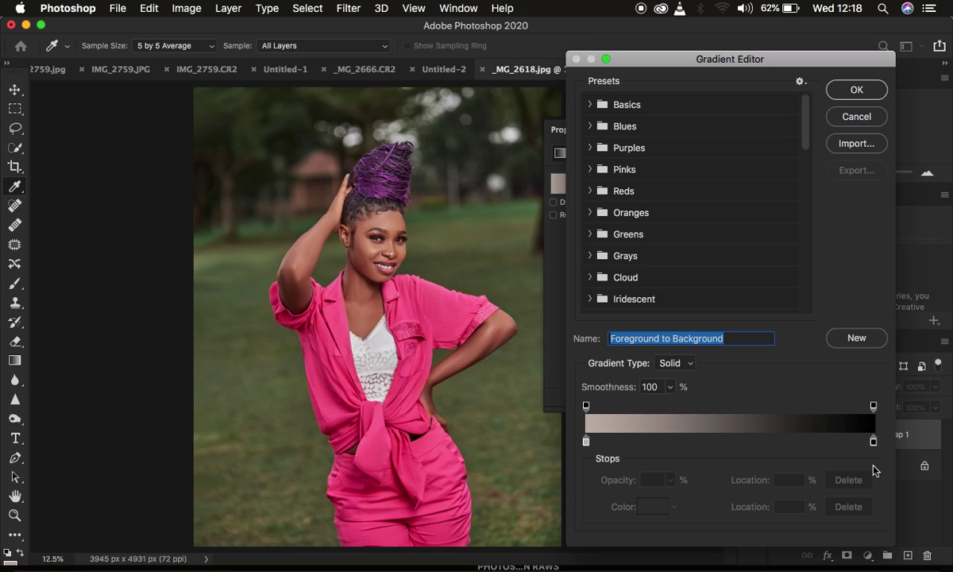
pyautogui.doubleClick(586, 441)
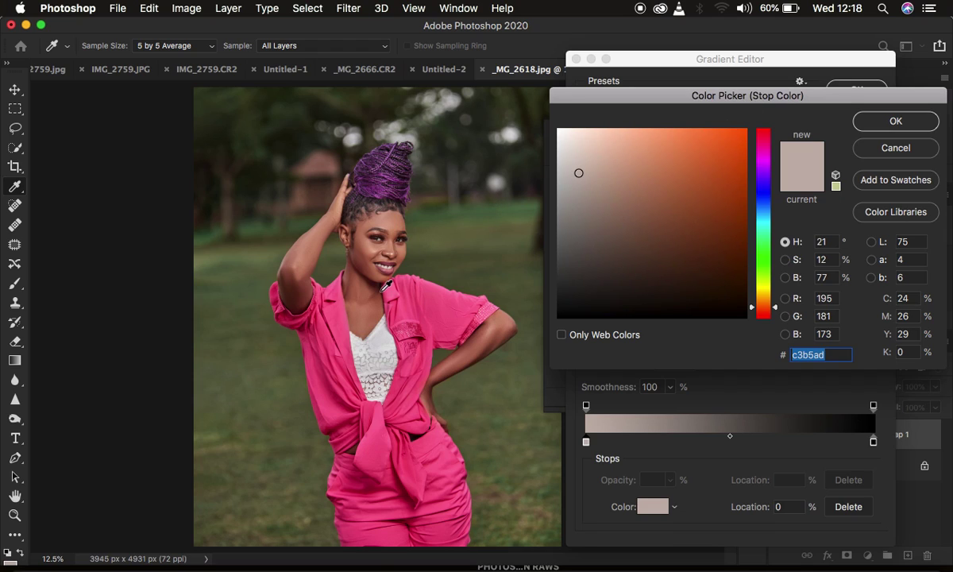
pyautogui.scroll(2, 386, 286)
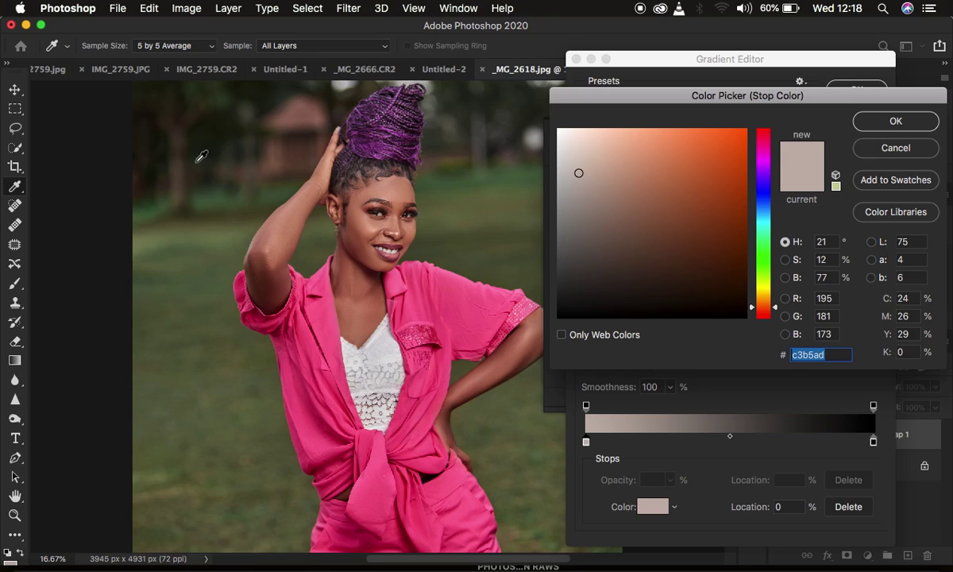
pyautogui.click(164, 46)
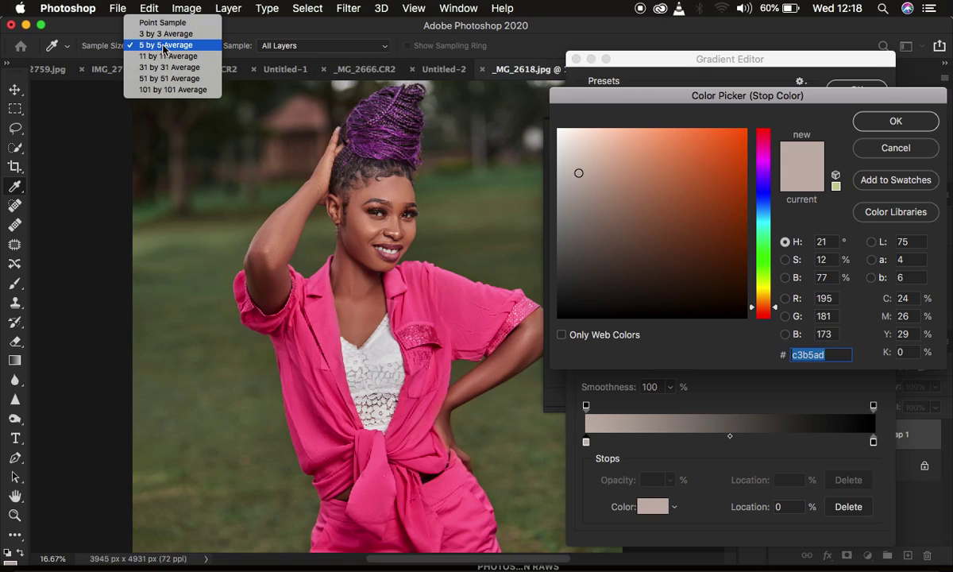
pyautogui.click(164, 46)
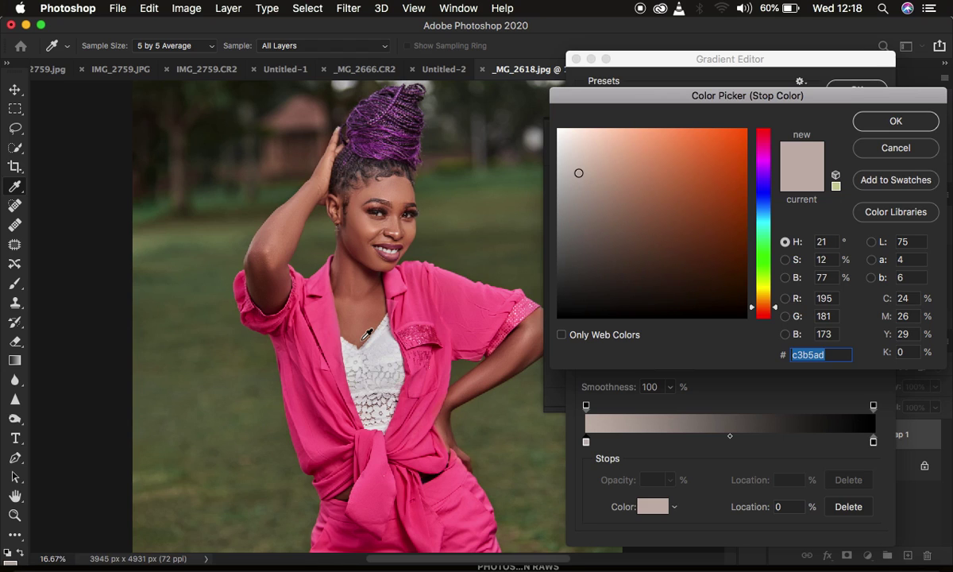
pyautogui.scroll(4, 367, 334)
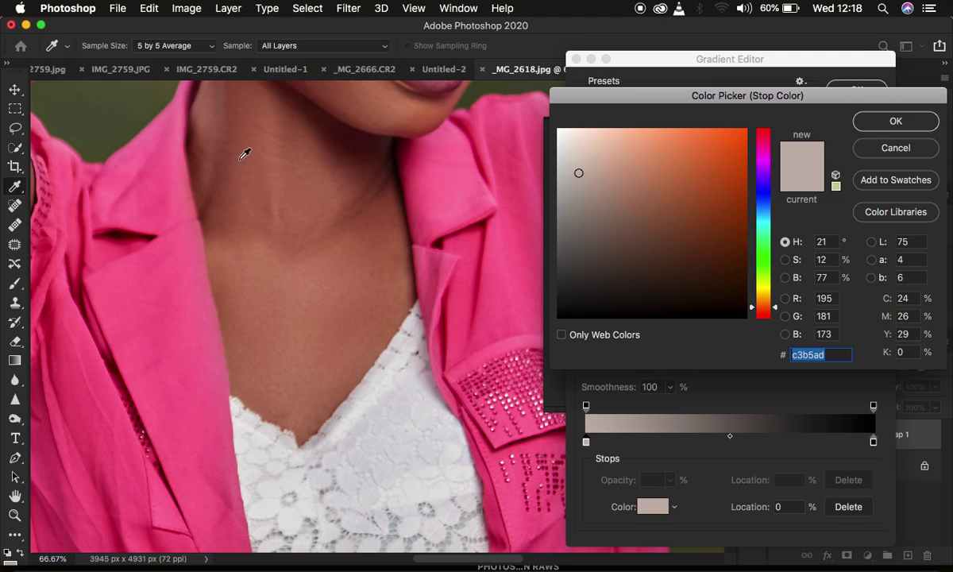
pyautogui.click(288, 105)
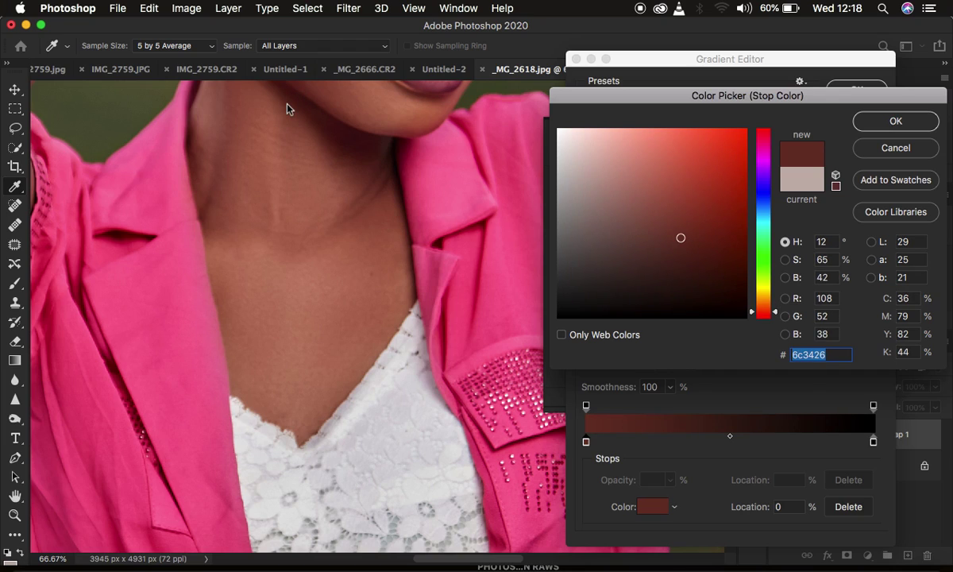
pyautogui.click(894, 121)
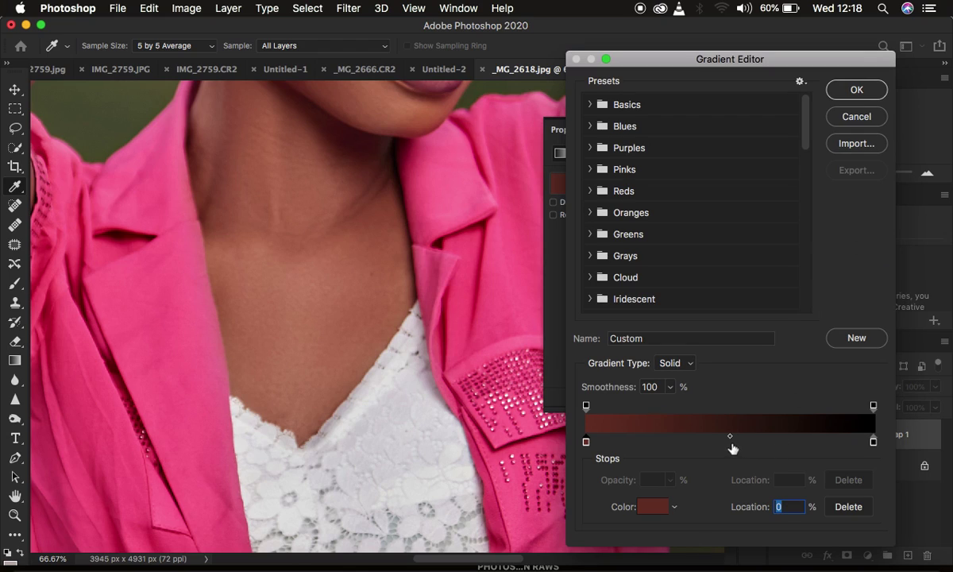
# Add a 50% middle stop coloured with arm skin tone, nudged slightly more saturated.
pyautogui.click(719, 440)
pyautogui.write('50')
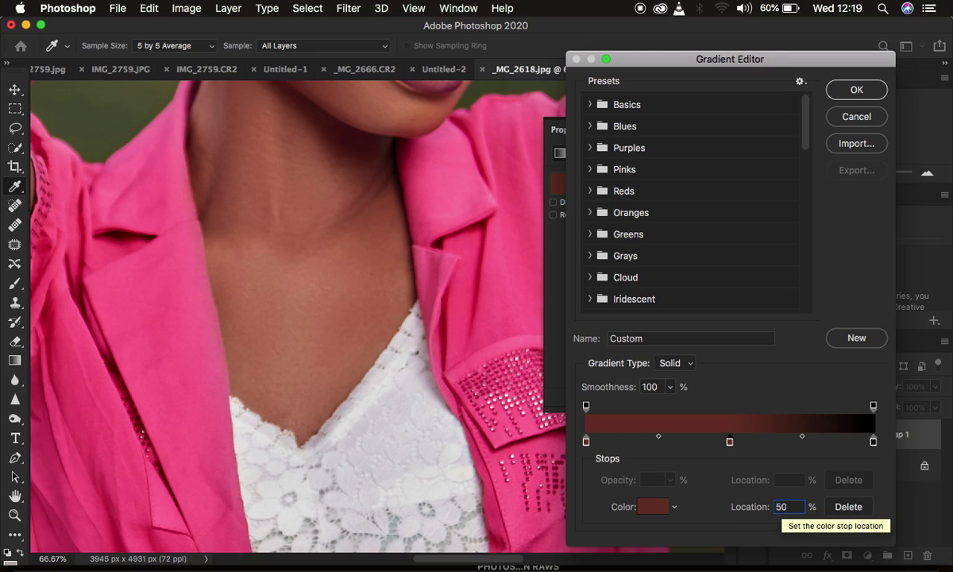
pyautogui.click(730, 446)
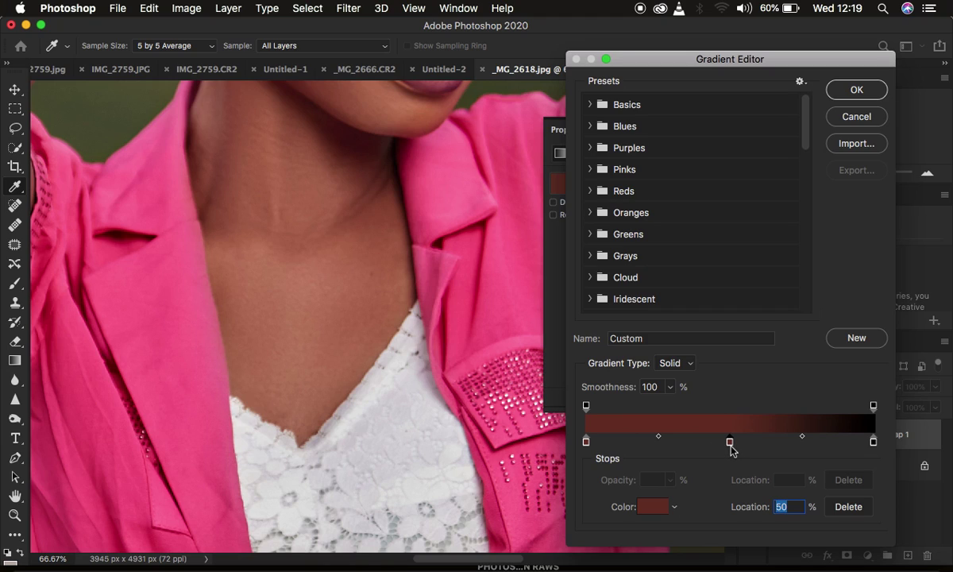
pyautogui.click(652, 510)
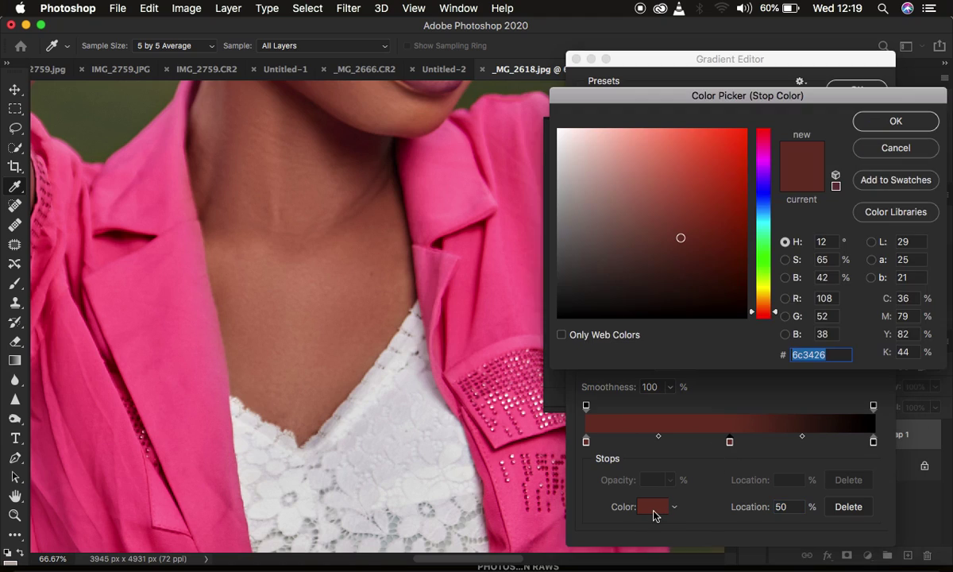
pyautogui.scroll(-1, 347, 205)
pyautogui.scroll(-1, 347, 205)
pyautogui.scroll(1, 347, 205)
pyautogui.moveTo(367, 147); pyautogui.dragTo(388, 290)
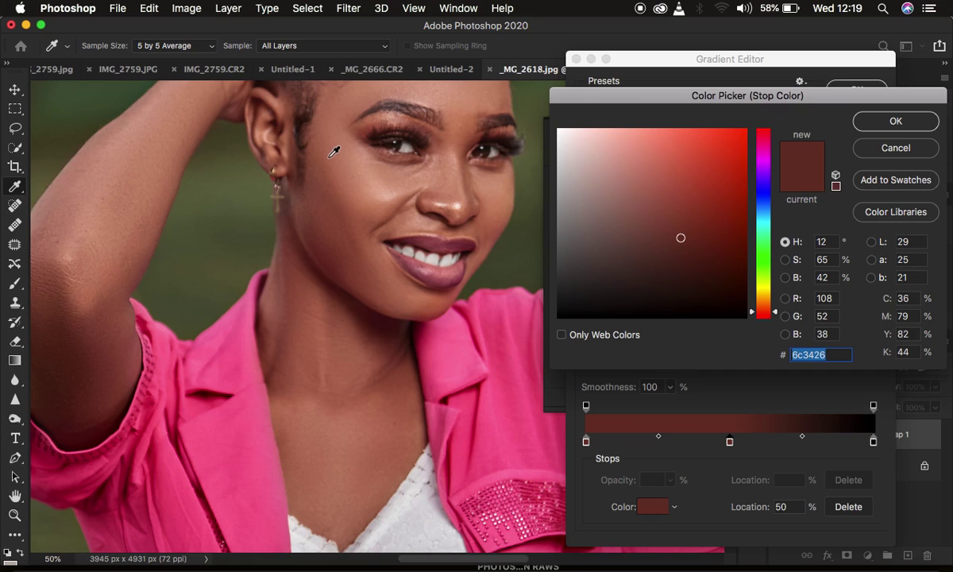
pyautogui.click(108, 265)
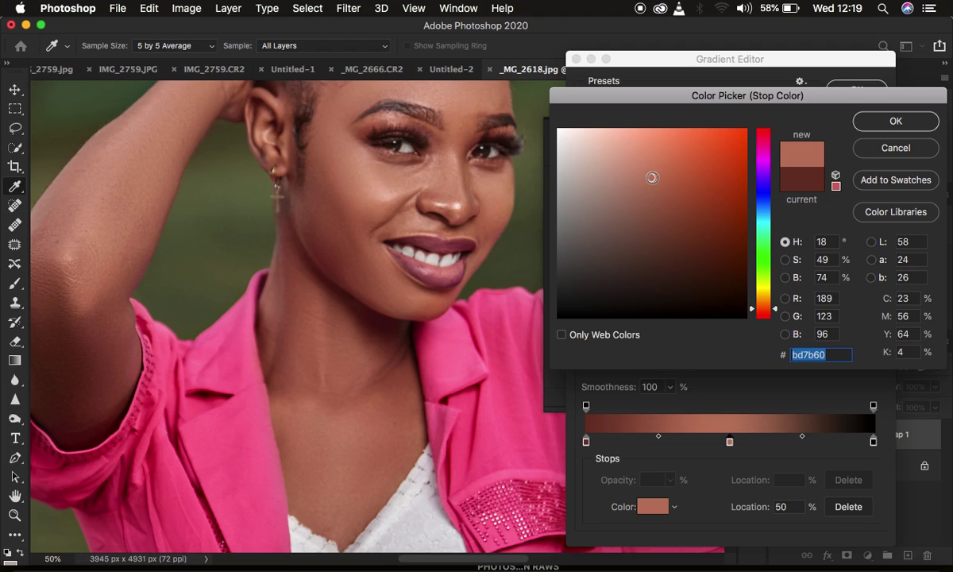
pyautogui.moveTo(651, 177); pyautogui.dragTo(668, 178)
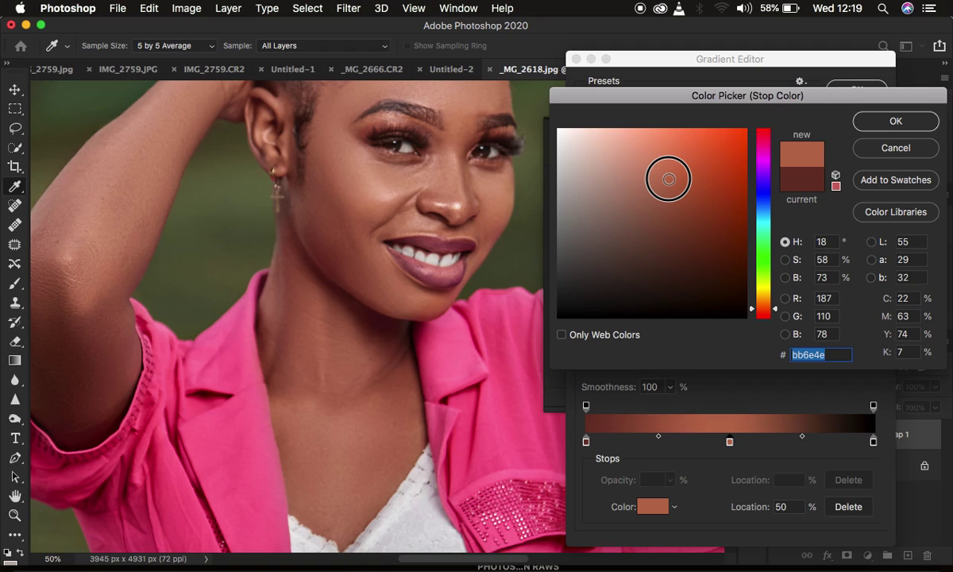
pyautogui.click(895, 120)
# Recolour the black end stop to c78d73, a lighter face skin tone.
pyautogui.doubleClick(873, 440)
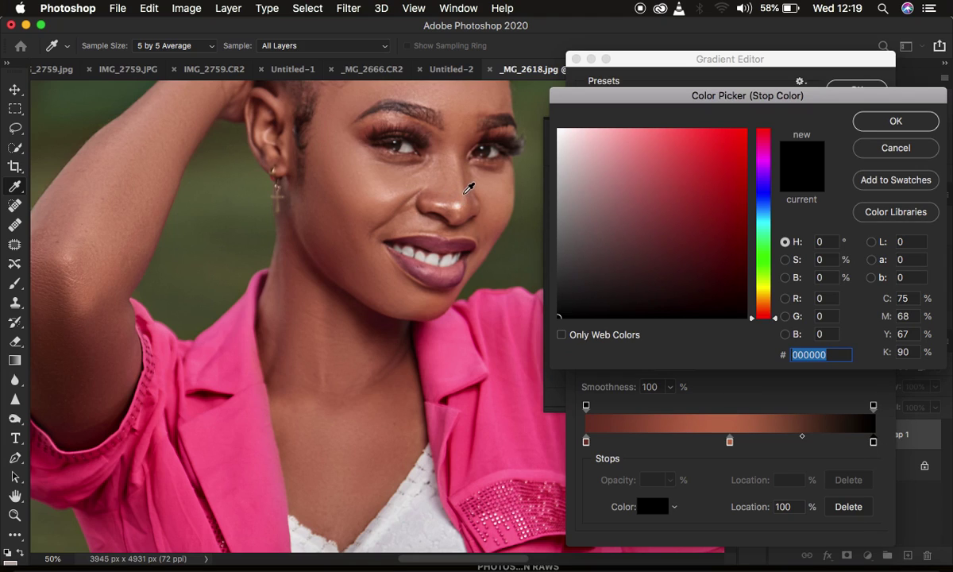
pyautogui.click(466, 190)
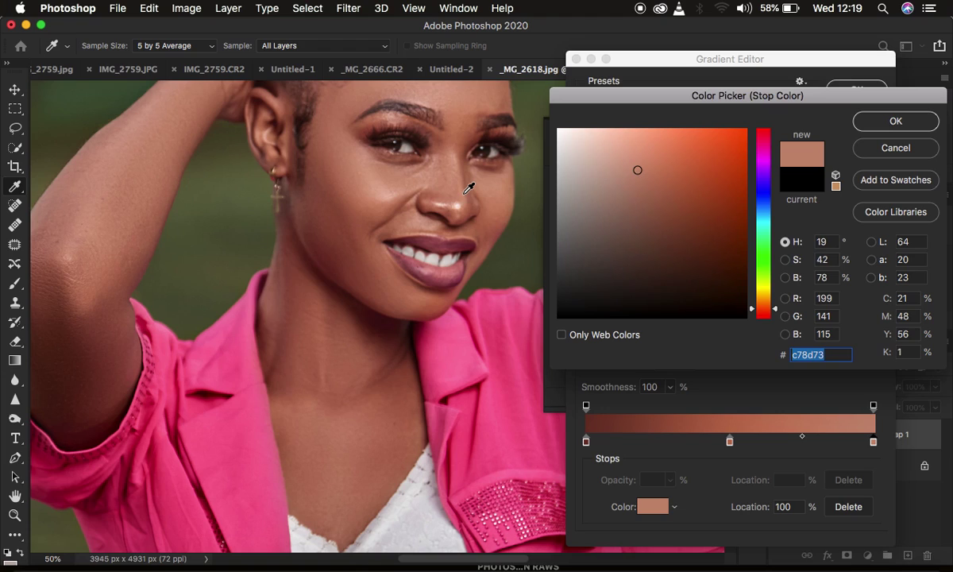
pyautogui.click(867, 123)
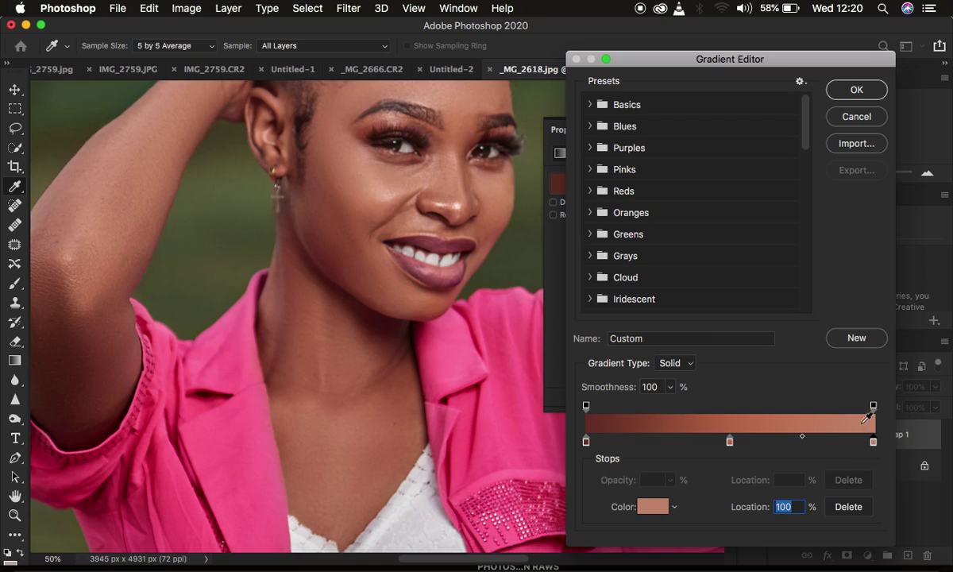
# Apply the skin-tone gradient, zoom out, and turn on Gradient Map 1's visibility.
pyautogui.click(854, 90)
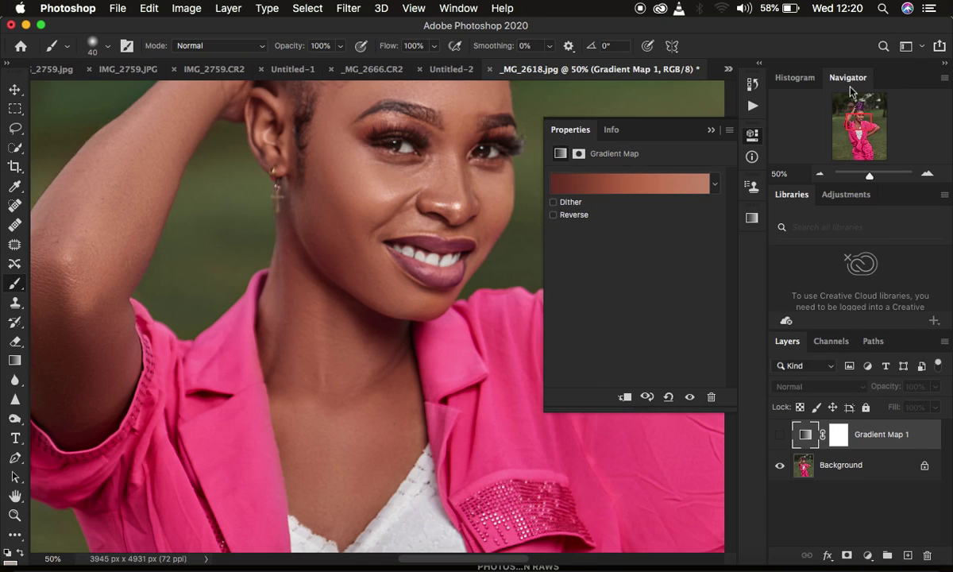
pyautogui.press('super+minus')
pyautogui.press('super+minus')
pyautogui.press('super+minus')
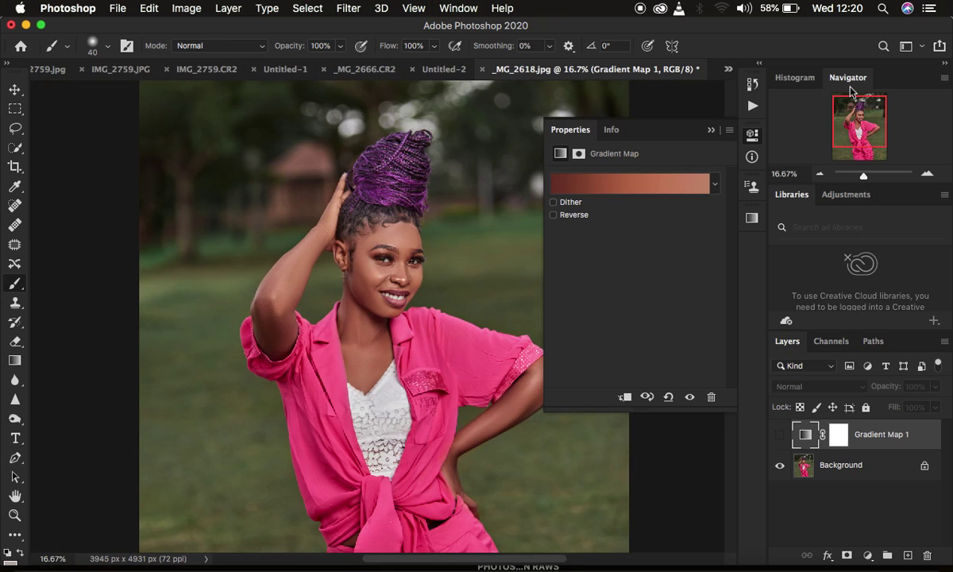
pyautogui.press('super+minus')
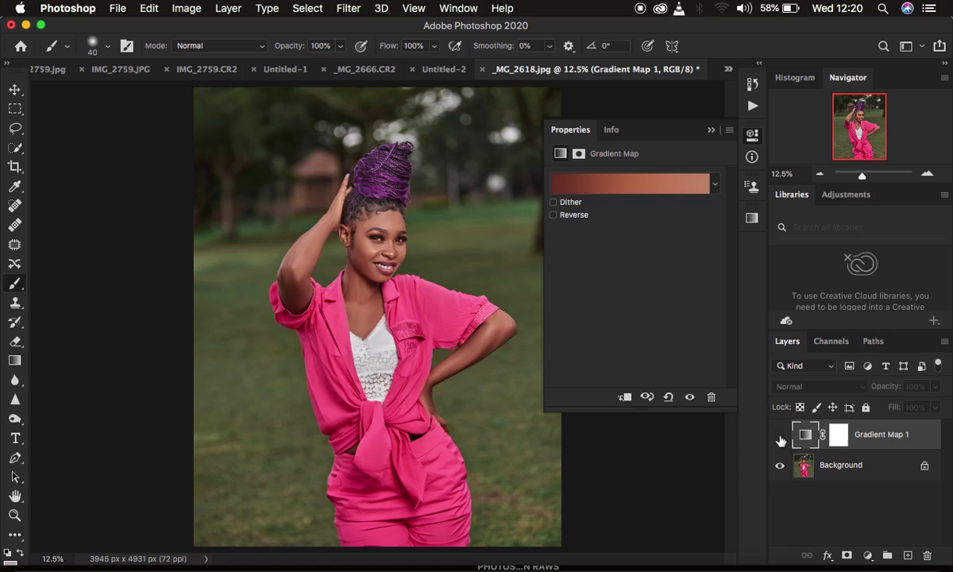
pyautogui.click(779, 435)
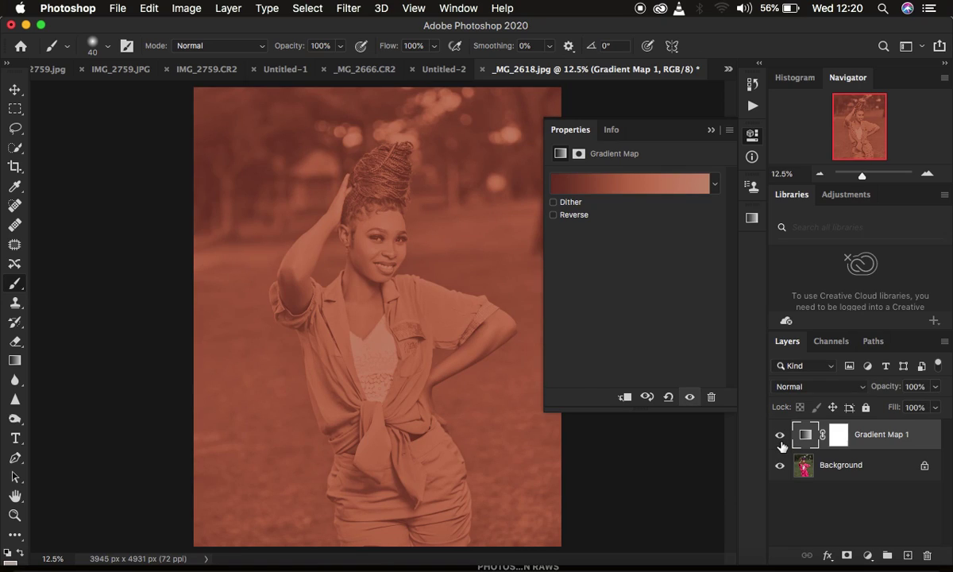
pyautogui.click(801, 387)
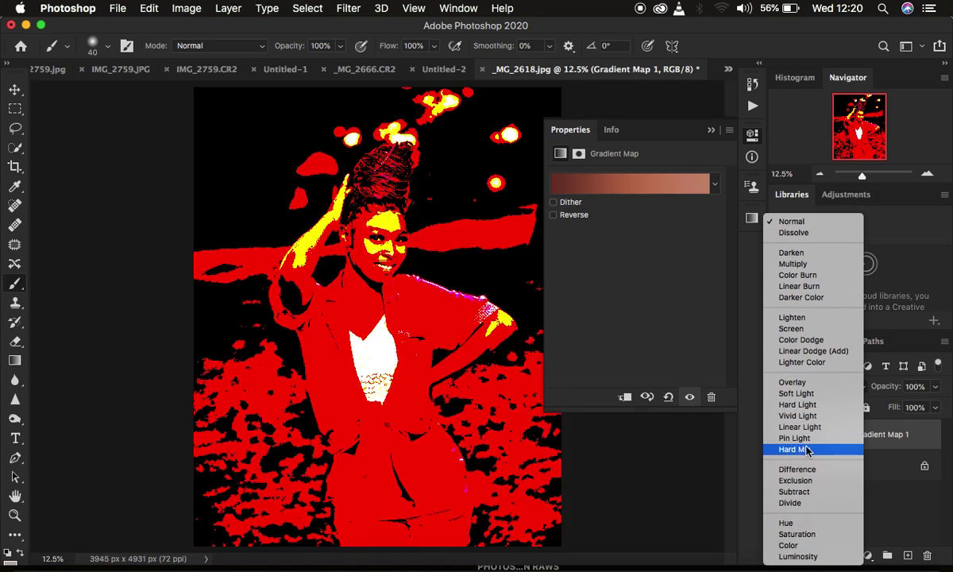
# Set Gradient Map 1 to Soft Light, close Properties, and select its layer mask.
pyautogui.click(803, 394)
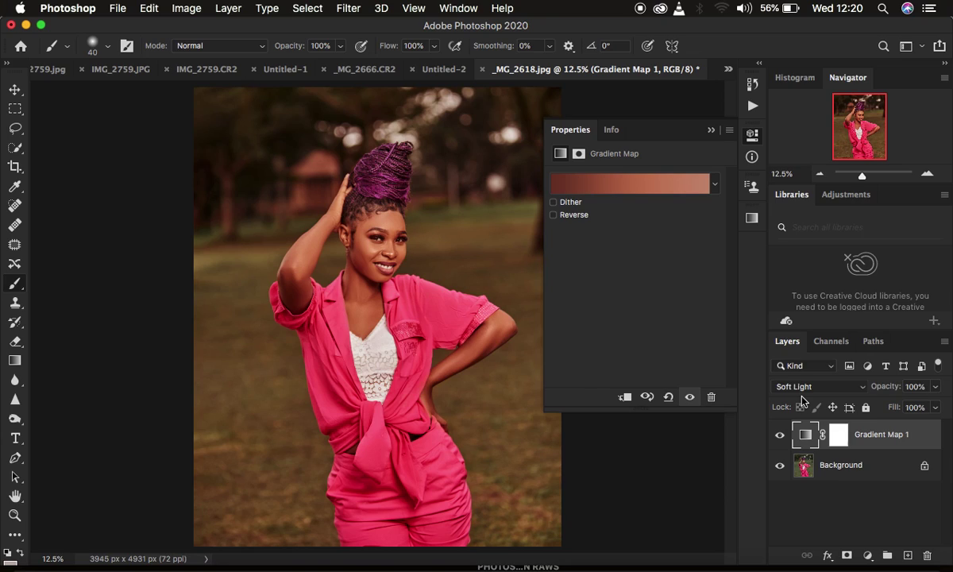
pyautogui.click(710, 131)
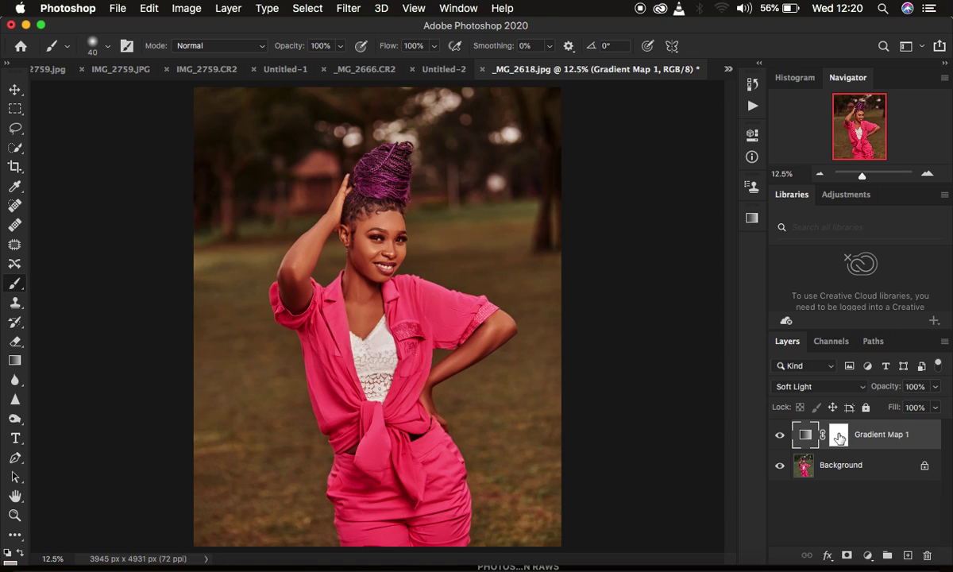
pyautogui.click(839, 437)
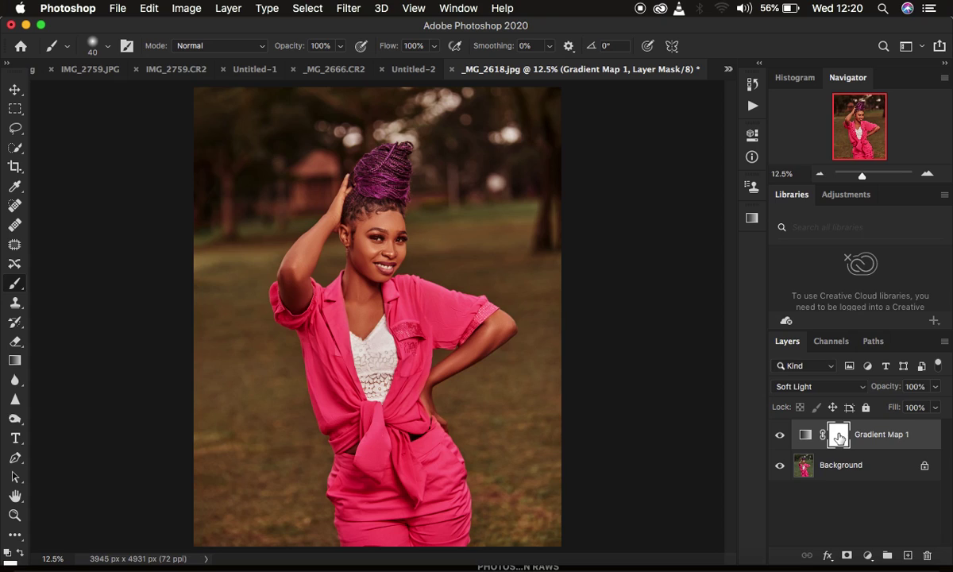
# Invert the Gradient Map 1 mask to black with Cmd+I and check the brush settings.
pyautogui.press('super+i')
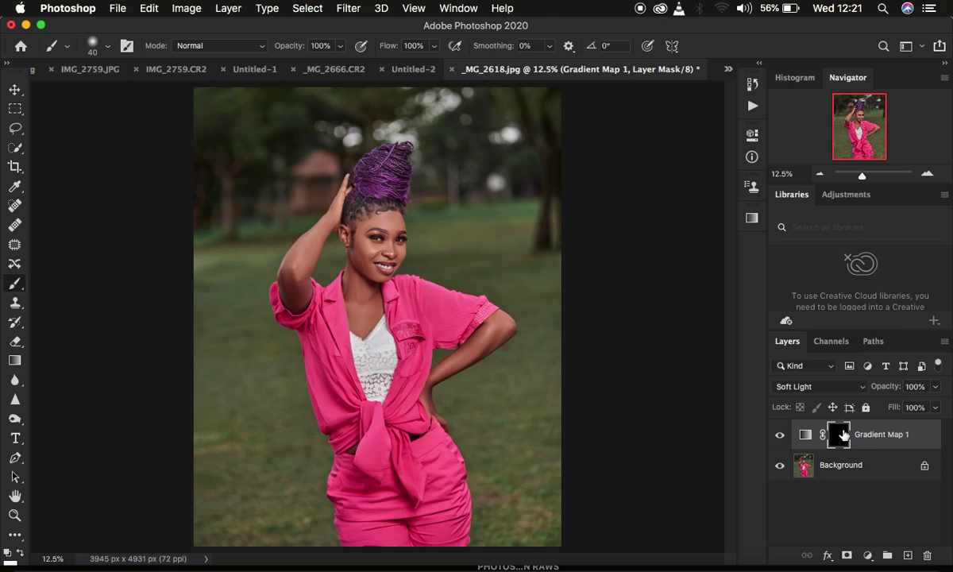
pyautogui.click(16, 285)
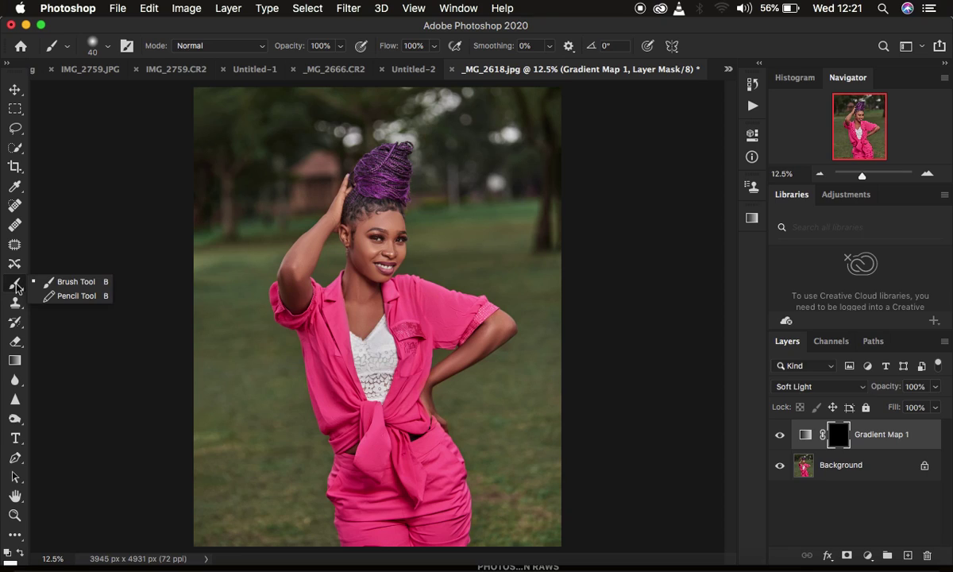
pyautogui.click(59, 277)
pyautogui.click(103, 47)
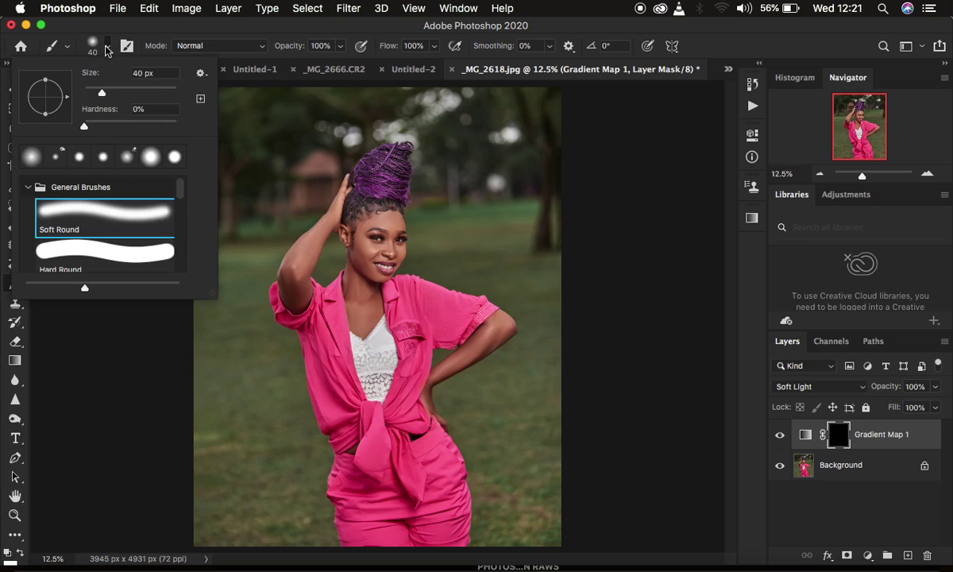
pyautogui.click(102, 46)
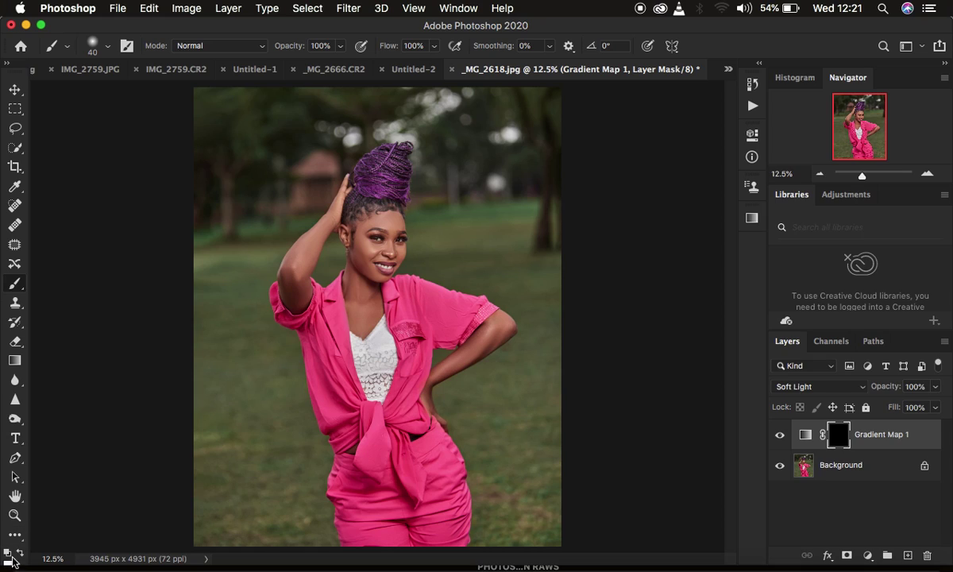
# Paint the mask white with a 250 brush over the face, neck, forearm and raised arm.
pyautogui.press('x')
pyautogui.press(']')
pyautogui.press(']')
pyautogui.press('[')
pyautogui.moveTo(366, 212)
pyautogui.mouseDown()
pyautogui.moveTo(364, 262)
pyautogui.moveTo(359, 232)
pyautogui.moveTo(362, 254)
pyautogui.moveTo(348, 225)
pyautogui.mouseUp()
pyautogui.moveTo(358, 283)
pyautogui.mouseDown()
pyautogui.moveTo(361, 328)
pyautogui.moveTo(370, 290)
pyautogui.moveTo(370, 315)
pyautogui.moveTo(367, 244)
pyautogui.moveTo(385, 243)
pyautogui.moveTo(368, 237)
pyautogui.moveTo(376, 252)
pyautogui.moveTo(389, 217)
pyautogui.moveTo(384, 264)
pyautogui.moveTo(393, 238)
pyautogui.moveTo(370, 239)
pyautogui.moveTo(379, 240)
pyautogui.moveTo(388, 212)
pyautogui.moveTo(379, 243)
pyautogui.moveTo(340, 192)
pyautogui.moveTo(291, 280)
pyautogui.moveTo(301, 298)
pyautogui.moveTo(299, 271)
pyautogui.moveTo(301, 298)
pyautogui.moveTo(307, 260)
pyautogui.moveTo(349, 199)
pyautogui.mouseUp()
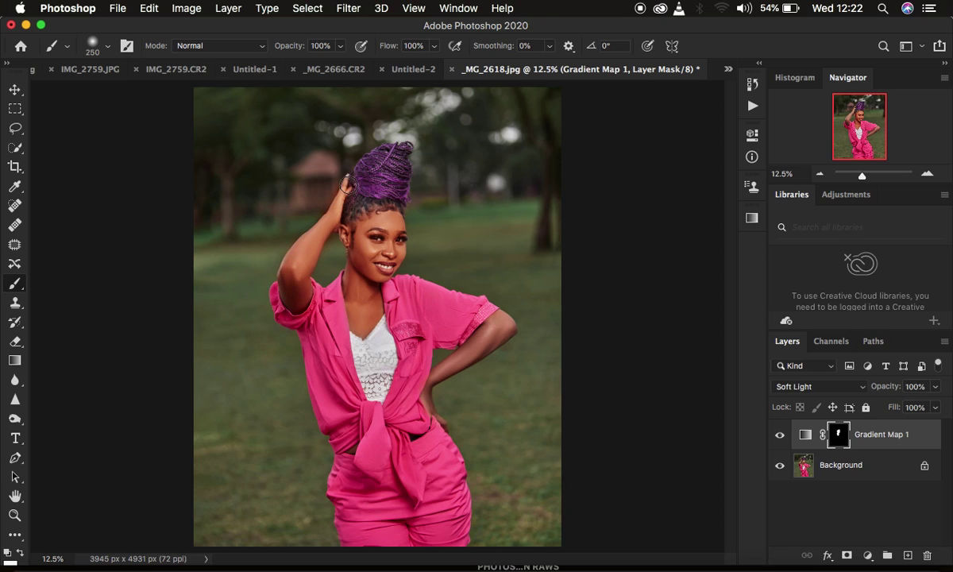
pyautogui.moveTo(463, 302)
pyautogui.mouseDown()
pyautogui.moveTo(494, 322)
pyautogui.moveTo(429, 399)
pyautogui.moveTo(451, 427)
pyautogui.moveTo(432, 385)
pyautogui.moveTo(495, 333)
pyautogui.moveTo(494, 318)
pyautogui.moveTo(503, 335)
pyautogui.moveTo(474, 352)
pyautogui.moveTo(503, 330)
pyautogui.moveTo(493, 316)
pyautogui.moveTo(505, 336)
pyautogui.moveTo(451, 364)
pyautogui.moveTo(436, 404)
pyautogui.mouseUp()
pyautogui.moveTo(334, 318)
pyautogui.mouseDown()
pyautogui.moveTo(284, 282)
pyautogui.moveTo(348, 188)
pyautogui.moveTo(365, 217)
pyautogui.moveTo(357, 220)
pyautogui.moveTo(372, 209)
pyautogui.moveTo(397, 232)
pyautogui.moveTo(367, 305)
pyautogui.moveTo(349, 276)
pyautogui.moveTo(342, 312)
pyautogui.mouseUp()
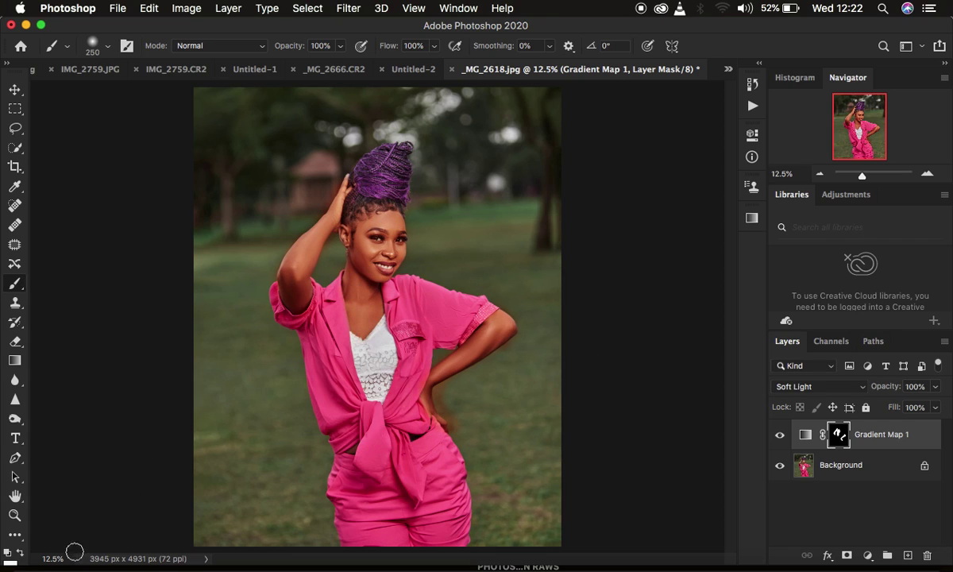
pyautogui.click(22, 556)
pyautogui.press('[')
pyautogui.press('[')
# Paint black along the arm, waist, shoulder and neck edges using the red mask overlay.
pyautogui.press('\\')
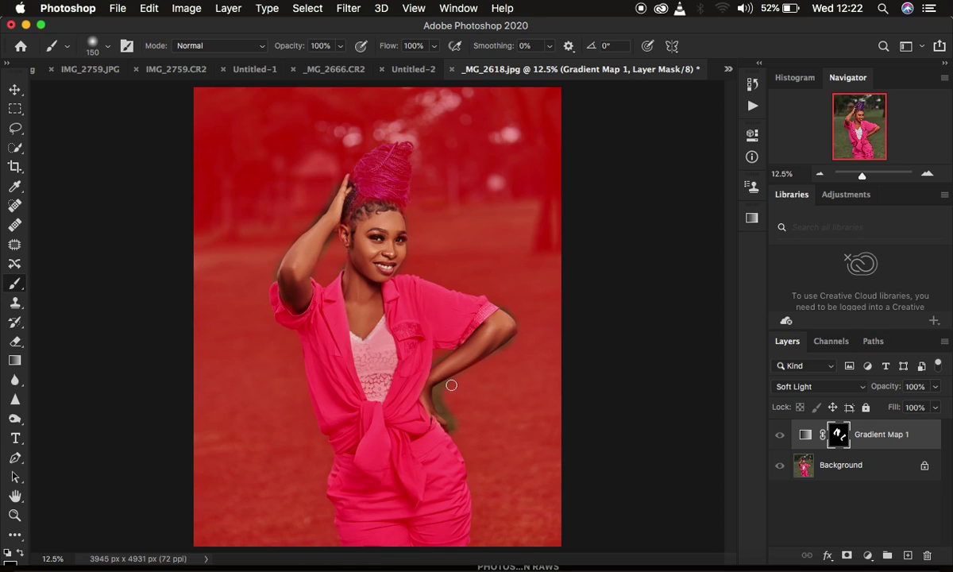
pyautogui.moveTo(466, 380)
pyautogui.mouseDown()
pyautogui.moveTo(436, 391)
pyautogui.moveTo(453, 423)
pyautogui.moveTo(438, 395)
pyautogui.moveTo(450, 404)
pyautogui.moveTo(450, 433)
pyautogui.moveTo(521, 323)
pyautogui.moveTo(490, 297)
pyautogui.moveTo(445, 317)
pyautogui.moveTo(445, 348)
pyautogui.moveTo(432, 359)
pyautogui.moveTo(451, 344)
pyautogui.moveTo(427, 361)
pyautogui.moveTo(364, 338)
pyautogui.mouseUp()
pyautogui.moveTo(321, 278)
pyautogui.mouseDown()
pyautogui.moveTo(332, 239)
pyautogui.moveTo(342, 266)
pyautogui.moveTo(324, 280)
pyautogui.moveTo(272, 281)
pyautogui.moveTo(275, 259)
pyautogui.moveTo(339, 178)
pyautogui.moveTo(332, 188)
pyautogui.moveTo(361, 193)
pyautogui.mouseUp()
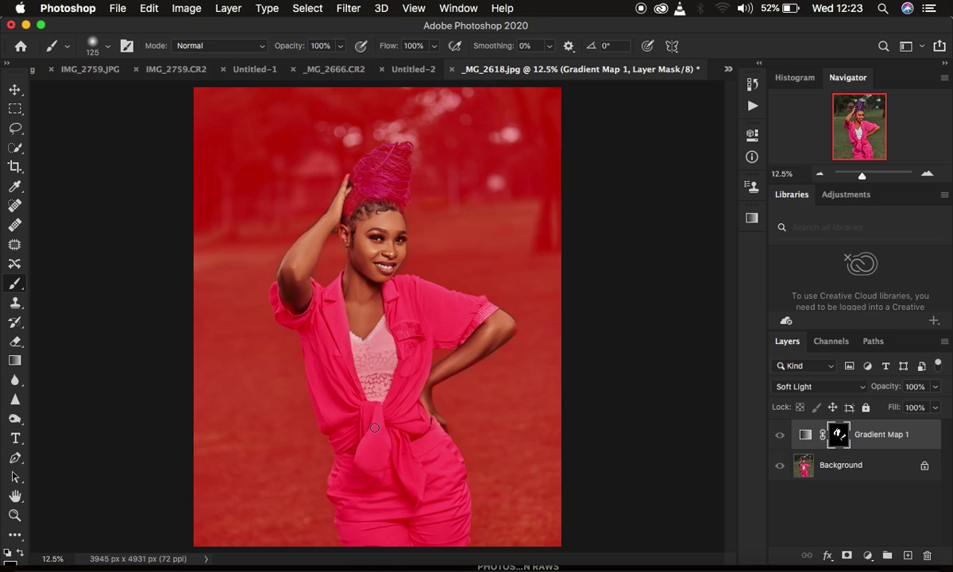
pyautogui.press('\\')
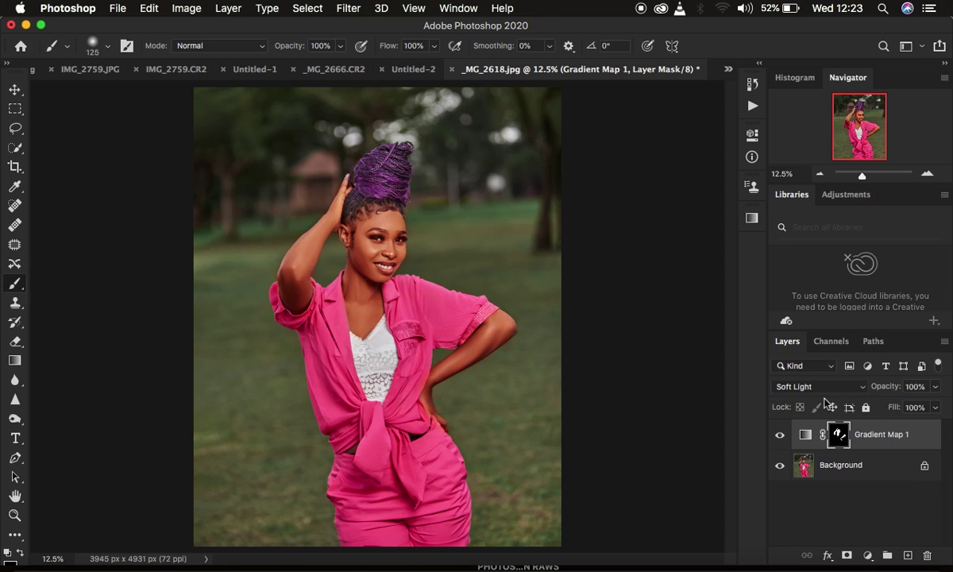
# Zoom in and paint the mask over both eyes with a smaller brush.
pyautogui.press('super+equal')
pyautogui.press('super+equal')
pyautogui.press('super+equal')
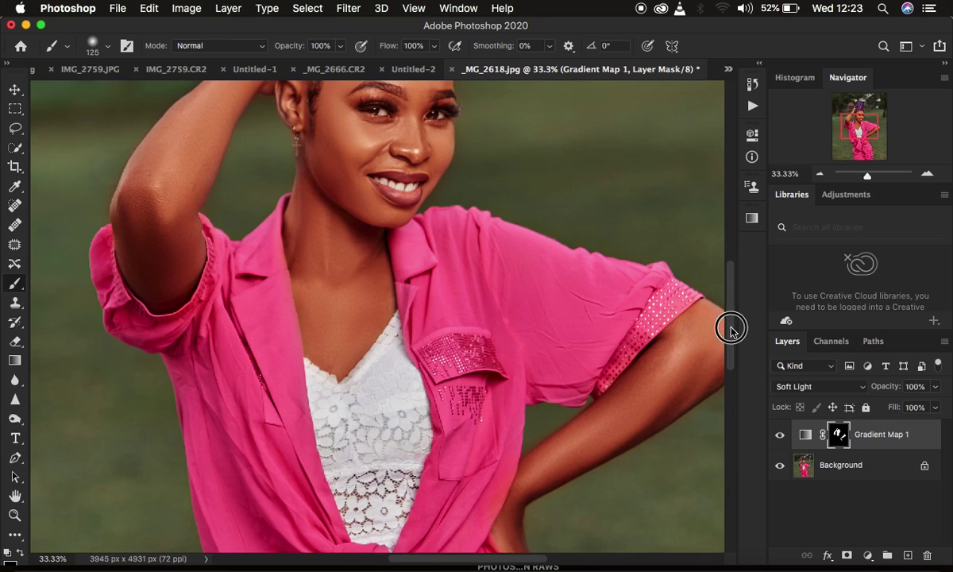
pyautogui.scroll(5, 729, 322)
pyautogui.press('[')
pyautogui.press('[')
pyautogui.press('[')
pyautogui.press('[')
pyautogui.press('[')
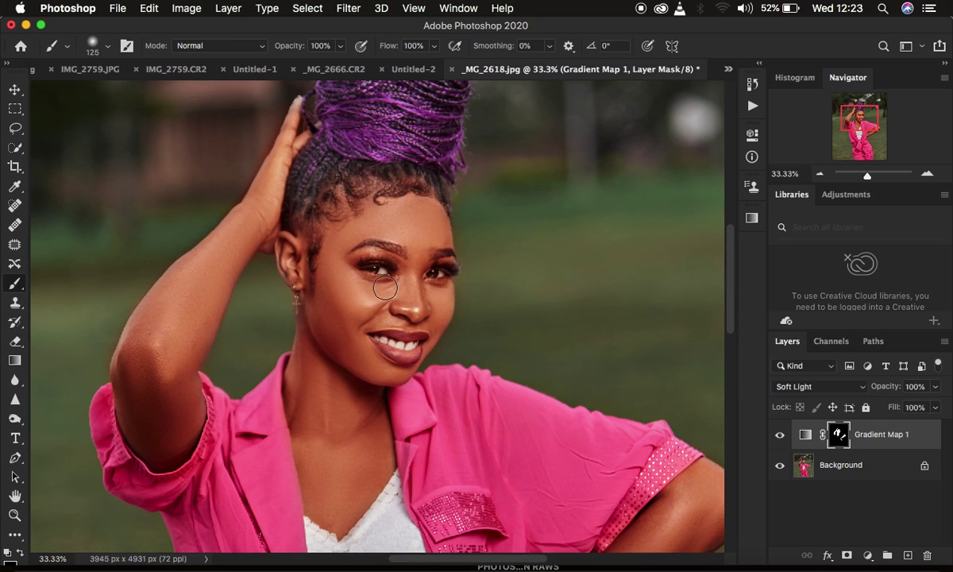
pyautogui.moveTo(370, 260)
pyautogui.mouseDown()
pyautogui.moveTo(384, 269)
pyautogui.moveTo(365, 265)
pyautogui.mouseUp()
pyautogui.moveTo(444, 271)
pyautogui.mouseDown()
pyautogui.moveTo(434, 270)
pyautogui.moveTo(448, 268)
pyautogui.mouseUp()
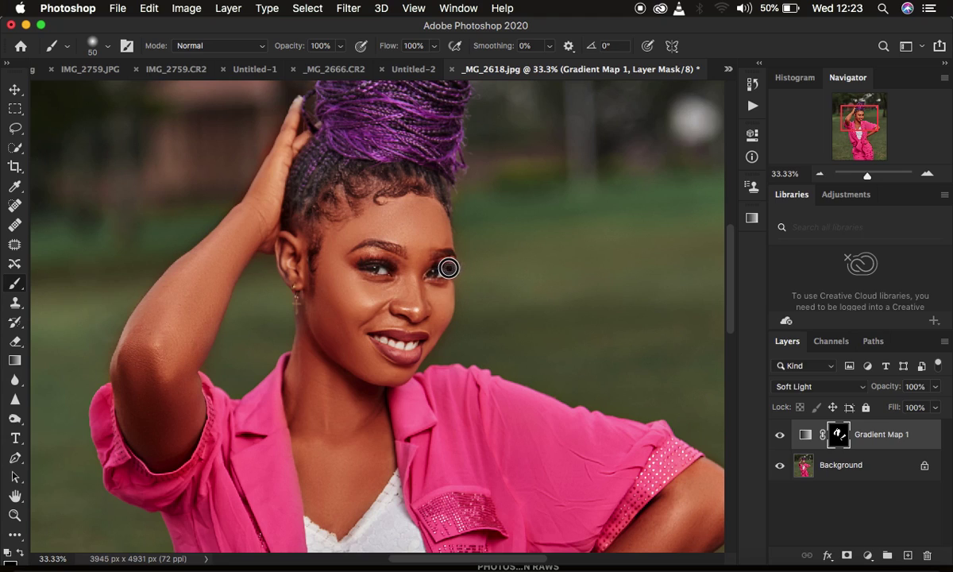
pyautogui.moveTo(359, 263)
pyautogui.mouseDown()
pyautogui.moveTo(383, 260)
pyautogui.moveTo(382, 270)
pyautogui.moveTo(339, 248)
pyautogui.mouseUp()
pyautogui.moveTo(442, 268); pyautogui.dragTo(437, 271)
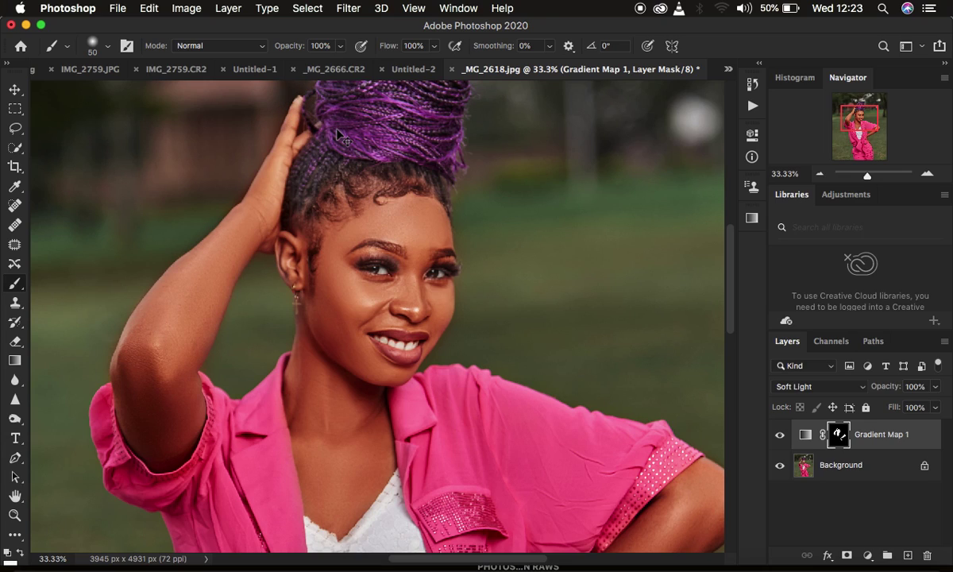
# Lower Gradient Map 1's opacity to 59% and zoom back out to the whole portrait.
pyautogui.moveTo(887, 388); pyautogui.dragTo(857, 394)
pyautogui.press('super+minus')
pyautogui.press('super+minus')
pyautogui.press('super+minus')
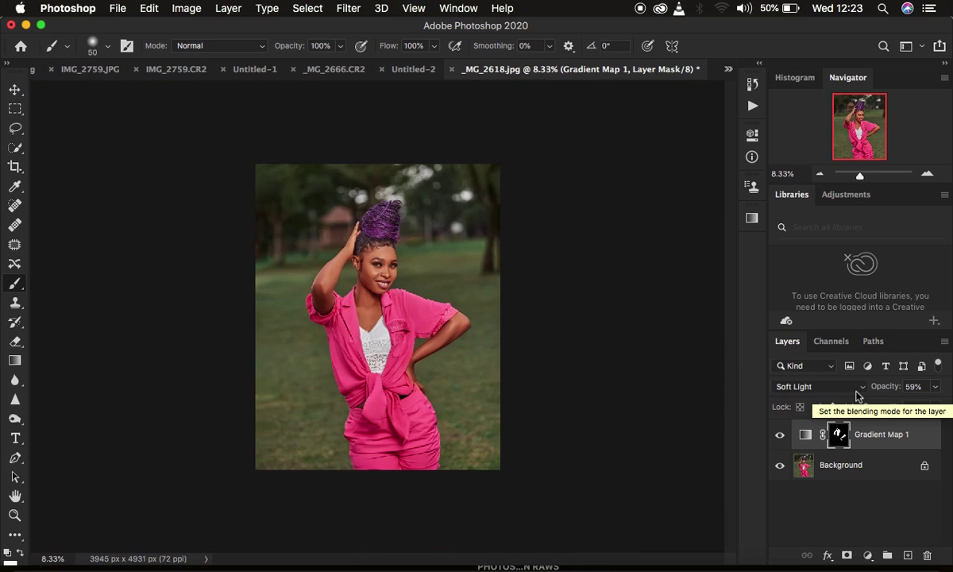
pyautogui.press('super+plus')
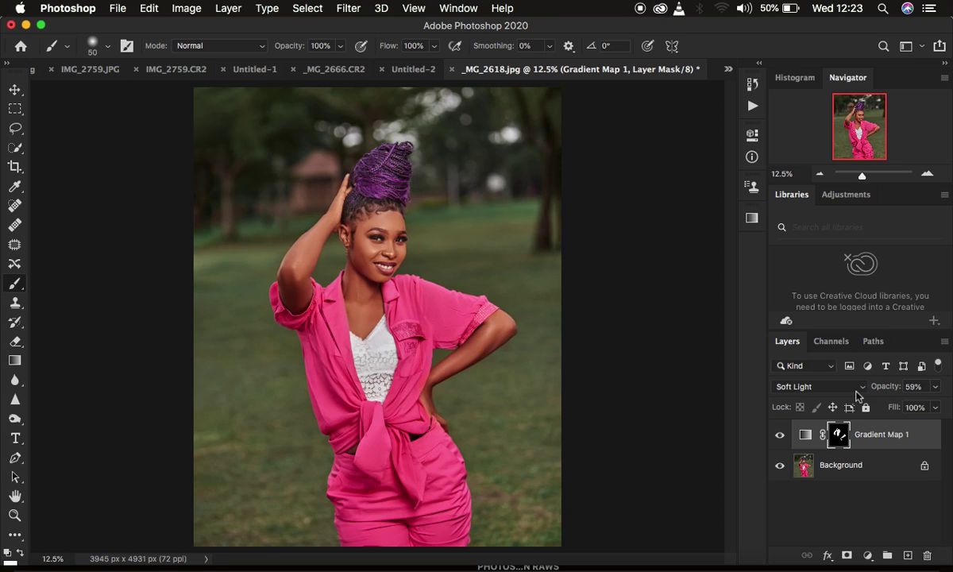
# Add a Gradient Map 2 layer using the Legacy Photographic Toning 'Gold 1' gradient.
pyautogui.click(867, 556)
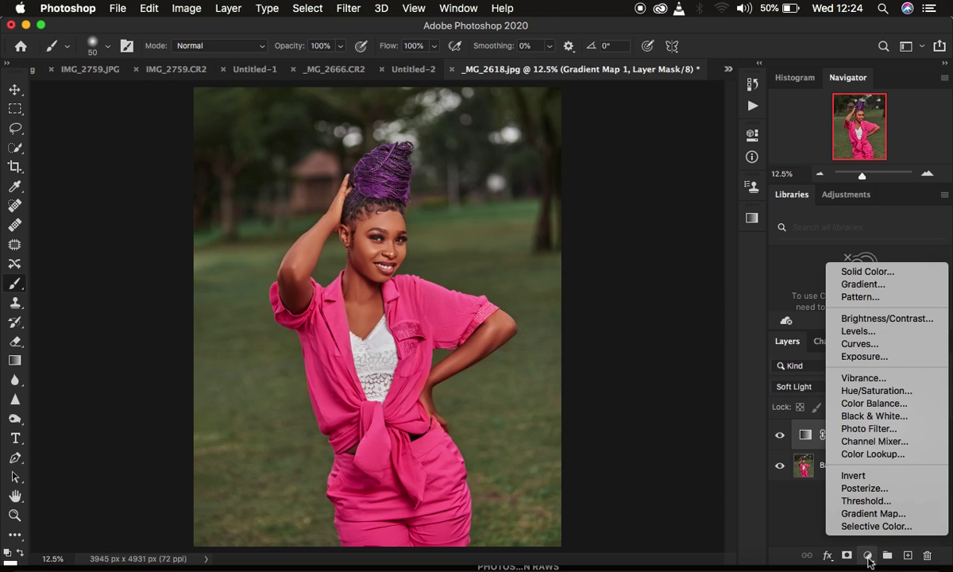
pyautogui.click(869, 513)
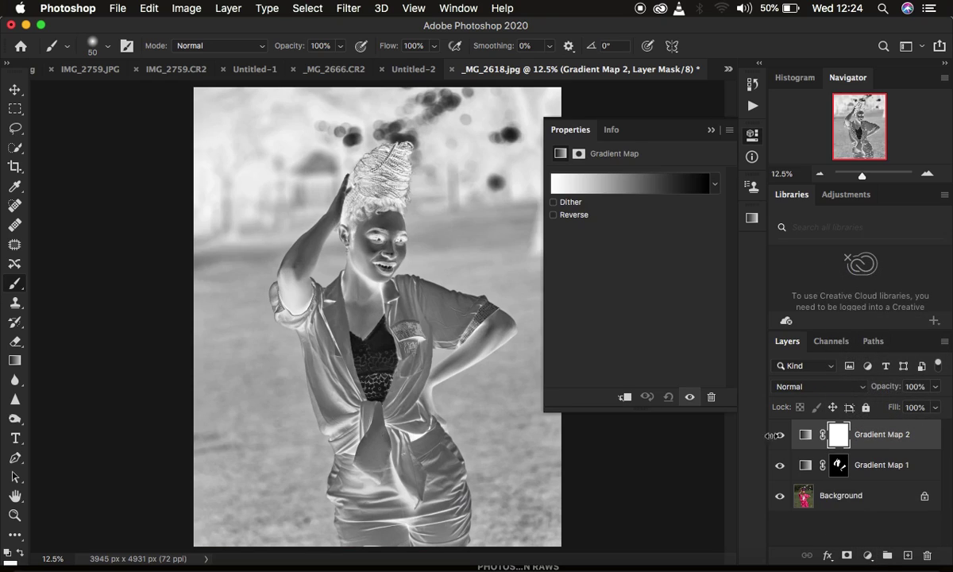
pyautogui.click(642, 189)
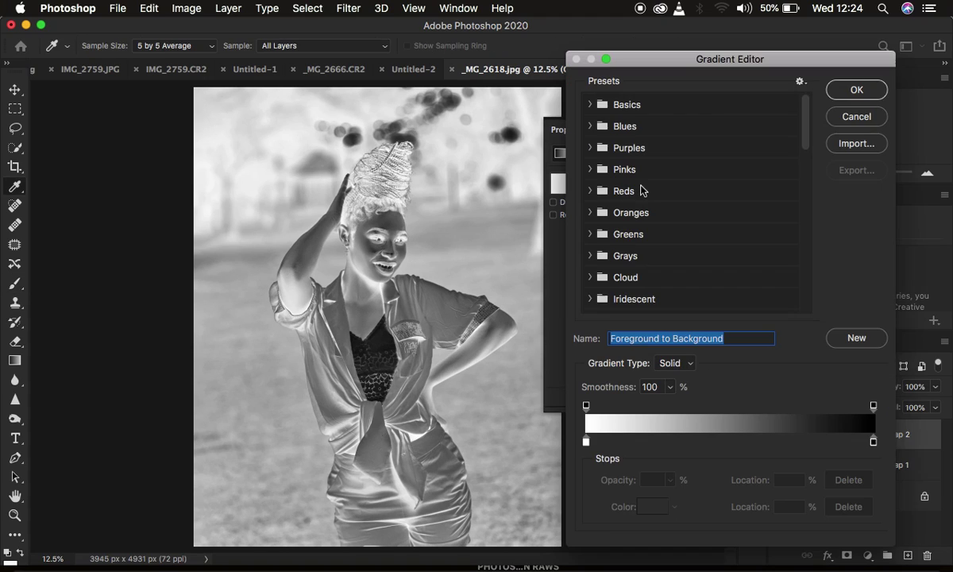
pyautogui.scroll(-10, 691, 258)
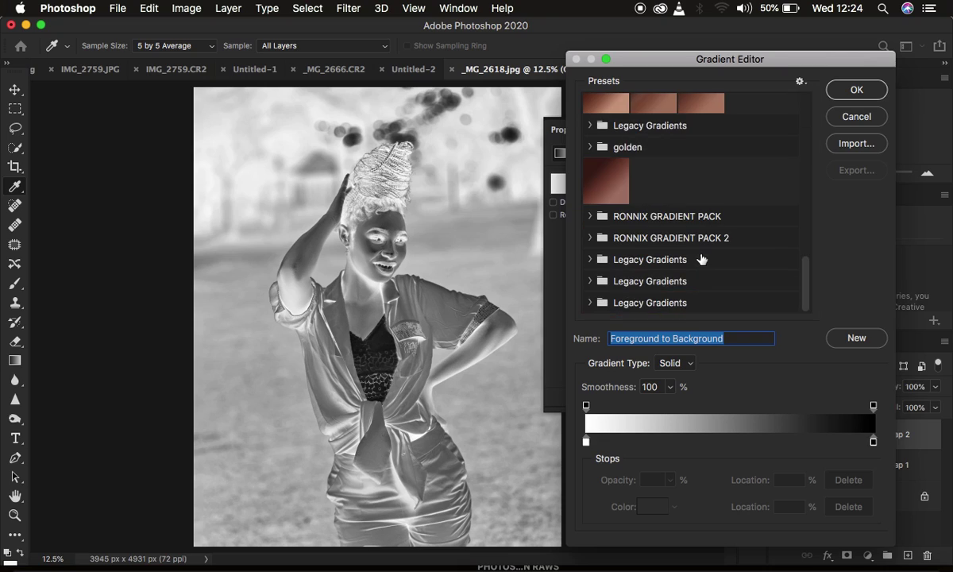
pyautogui.click(592, 302)
pyautogui.scroll(-5, 728, 273)
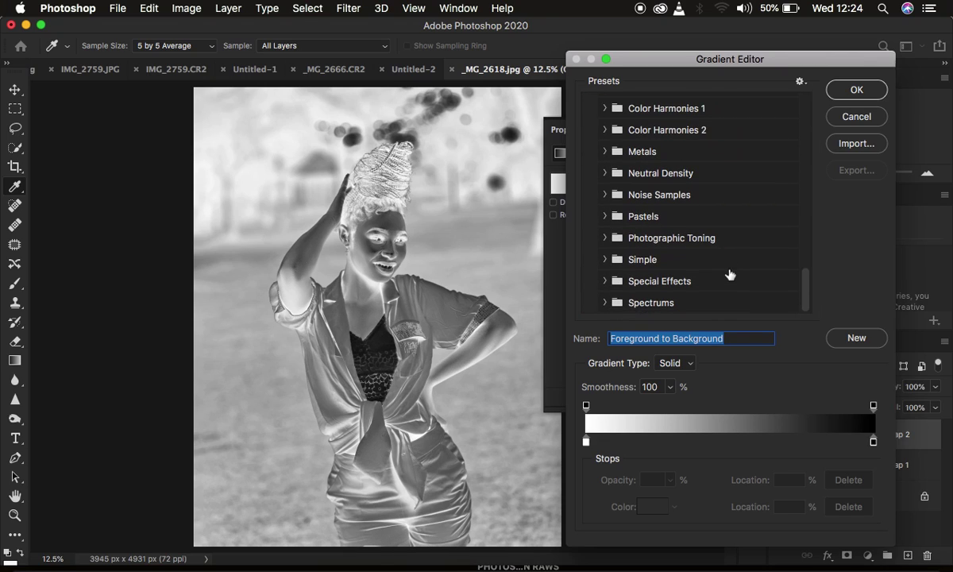
pyautogui.click(603, 237)
pyautogui.scroll(-3, 683, 262)
pyautogui.scroll(-5, 695, 263)
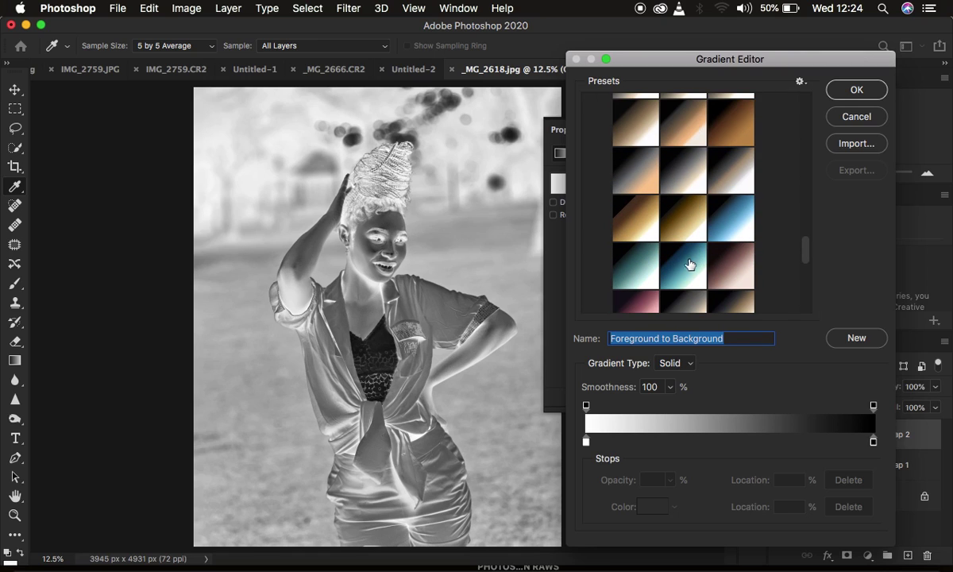
pyautogui.click(630, 217)
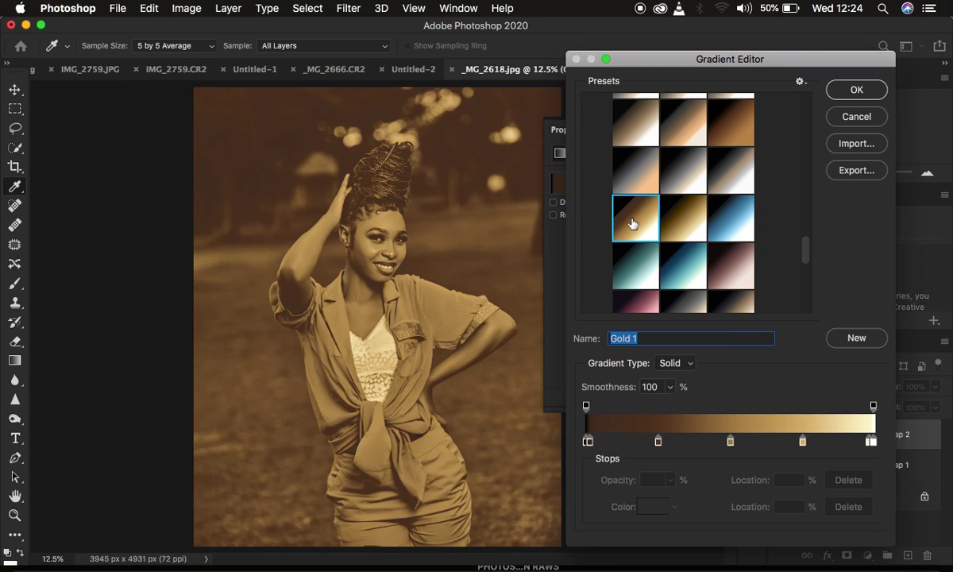
pyautogui.click(853, 90)
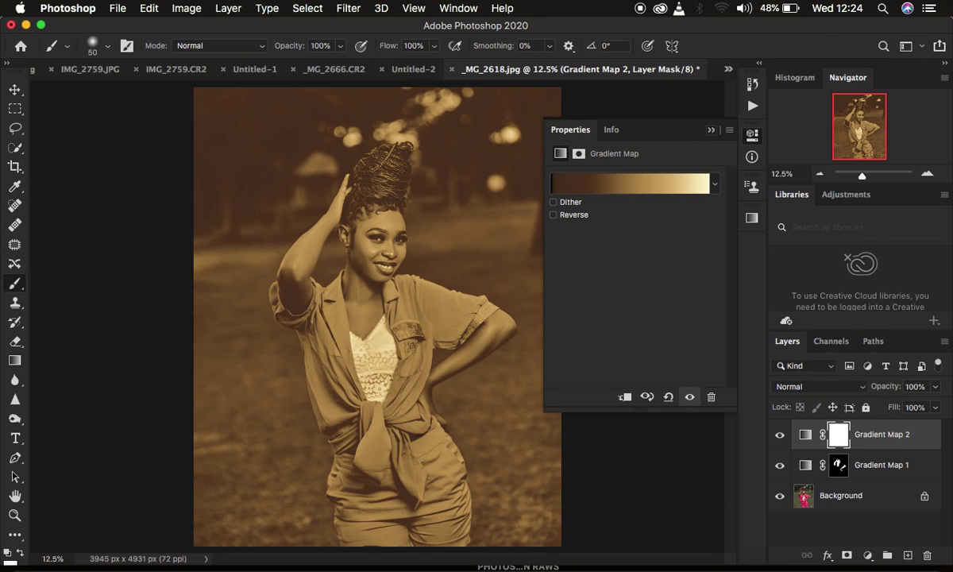
# Set Gradient Map 2 to the Soft Light blend mode at 20% opacity.
pyautogui.click(709, 129)
pyautogui.click(818, 389)
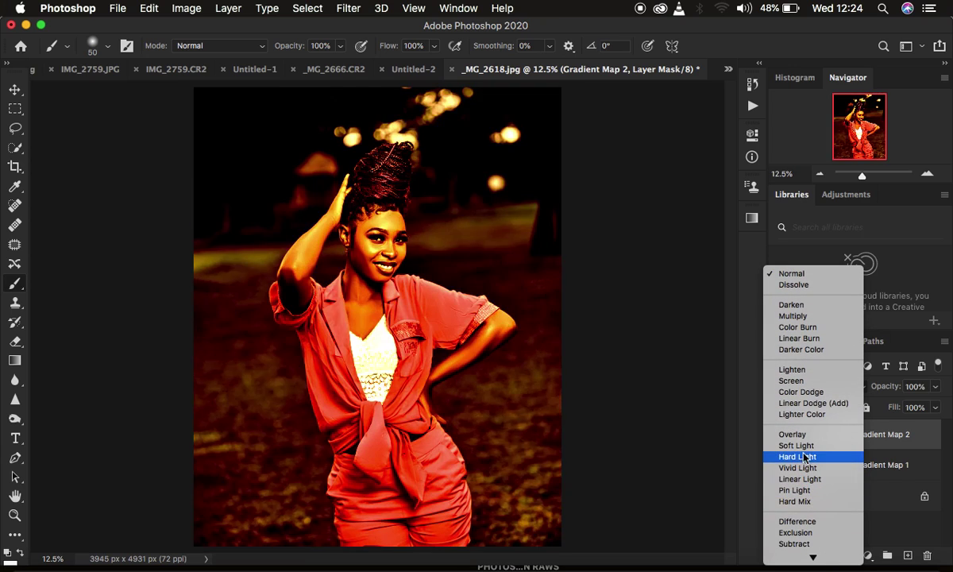
pyautogui.click(798, 445)
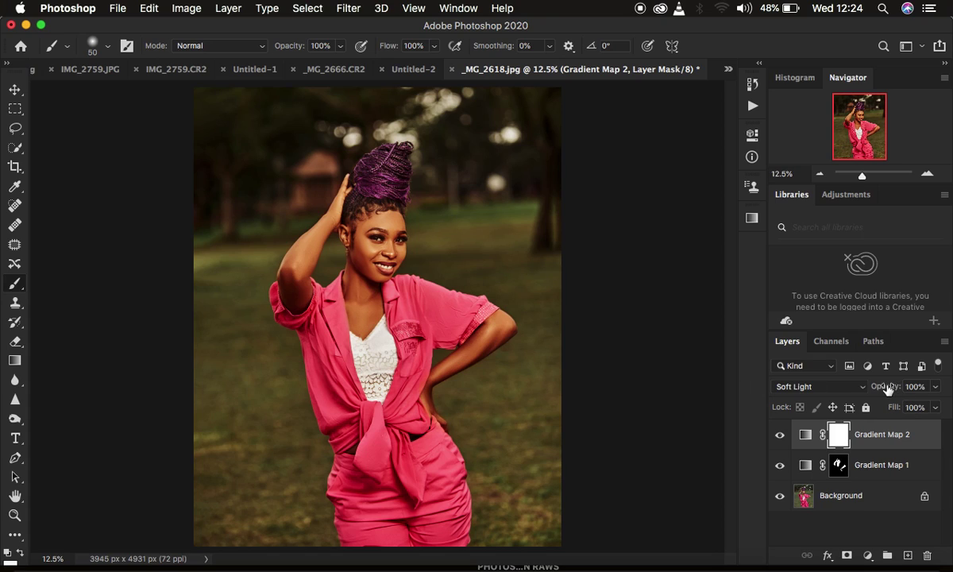
pyautogui.moveTo(887, 388); pyautogui.dragTo(822, 392)
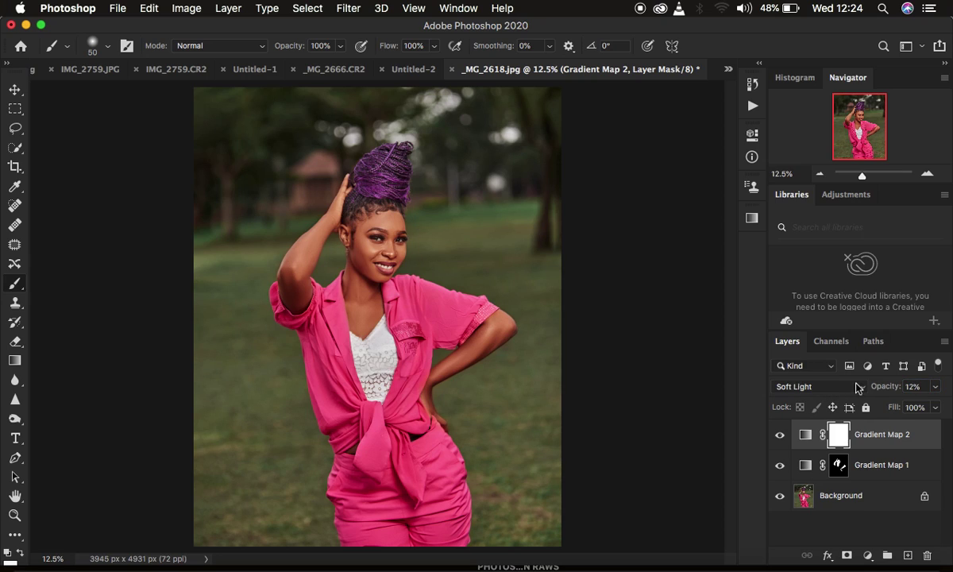
pyautogui.moveTo(881, 388); pyautogui.dragTo(890, 389)
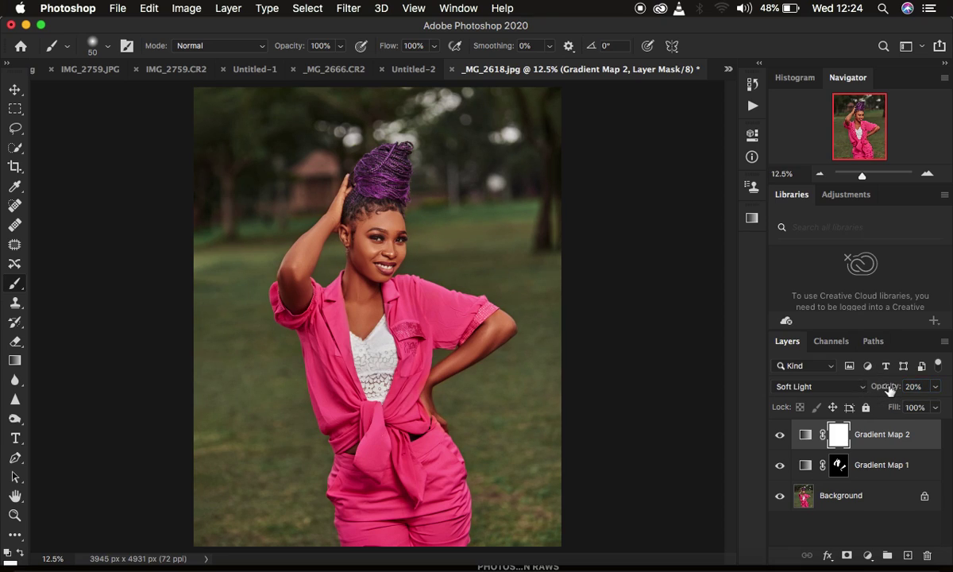
# Compare Gradient Map 2 on and off, then group both Gradient Map layers.
pyautogui.click(779, 435)
pyautogui.click(780, 435)
pyautogui.click(779, 437)
pyautogui.click(780, 437)
pyautogui.keyDown('shift'); pyautogui.click(921, 468); pyautogui.keyUp('shift')
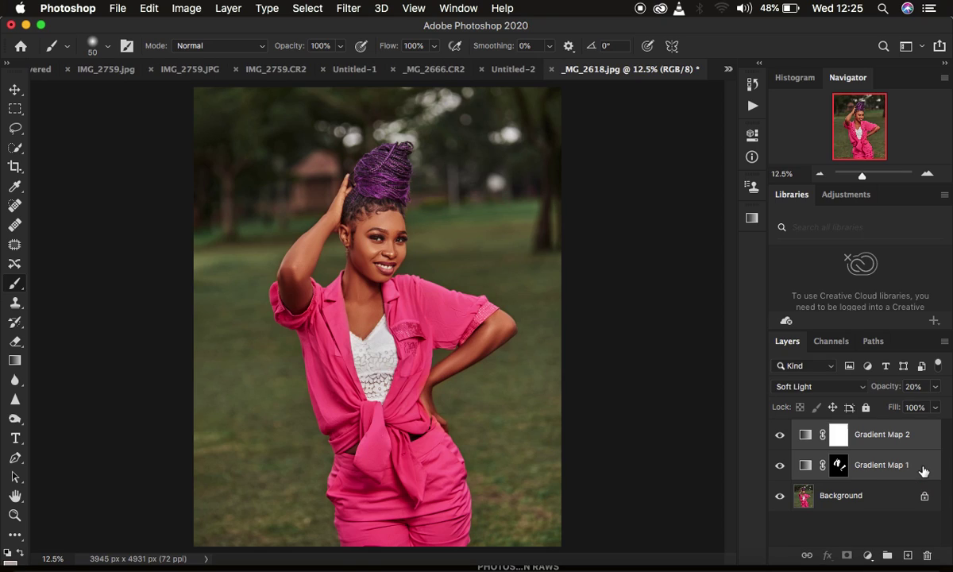
pyautogui.press('super+g')
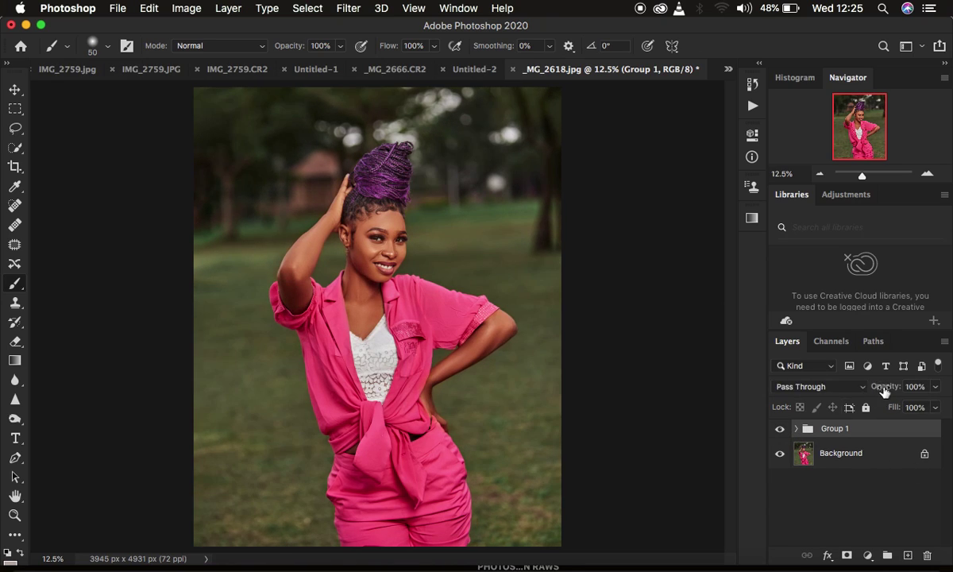
# Lower Group 1's opacity to 70% and toggle its visibility to compare.
pyautogui.moveTo(889, 389); pyautogui.dragTo(866, 389)
pyautogui.moveTo(866, 389); pyautogui.dragTo(866, 388)
pyautogui.click(778, 430)
pyautogui.click(779, 430)
pyautogui.click(778, 430)
pyautogui.click(778, 430)
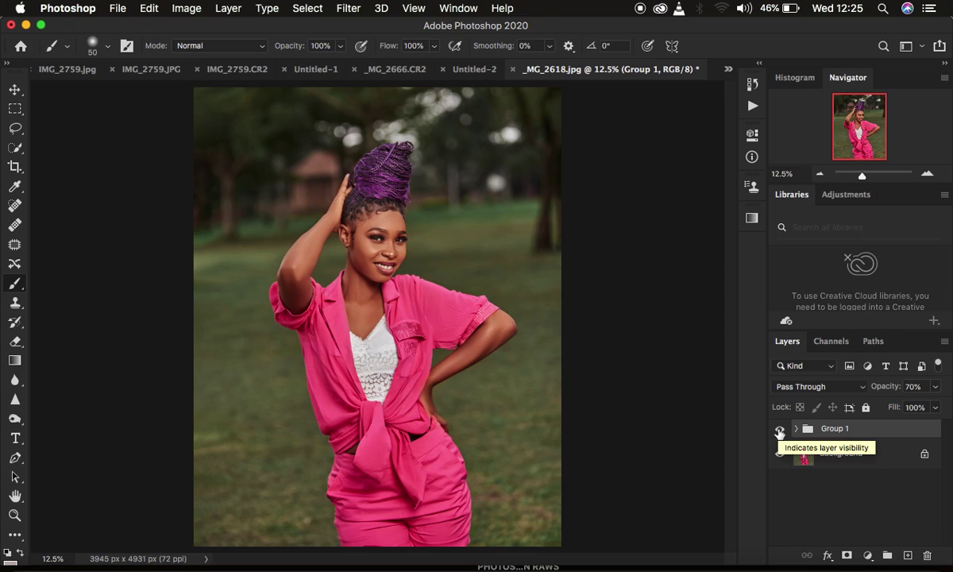